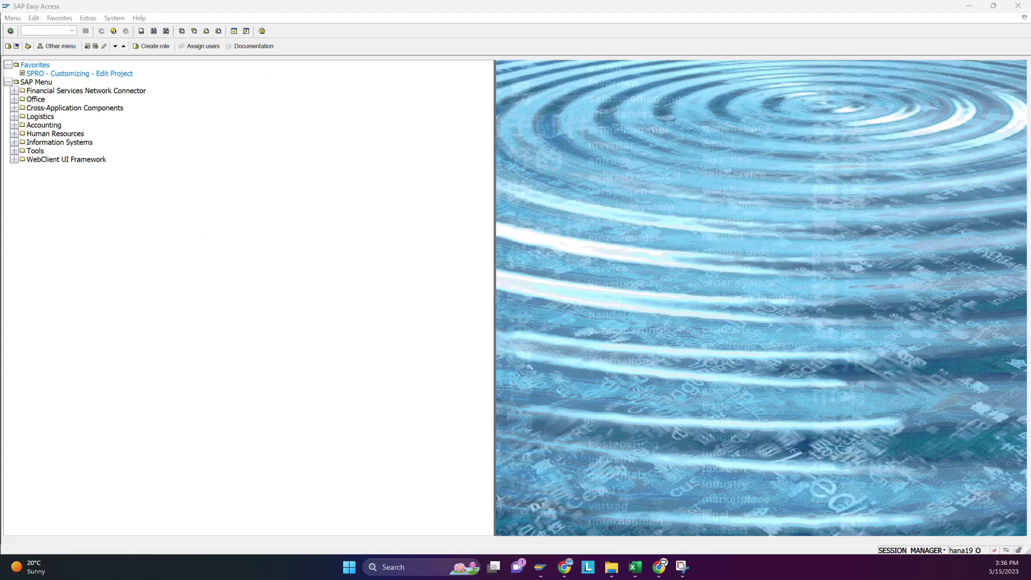
# Start VA11 to create an inquiry of type IN with the P1 organizational data.
pyautogui.click(51, 31)
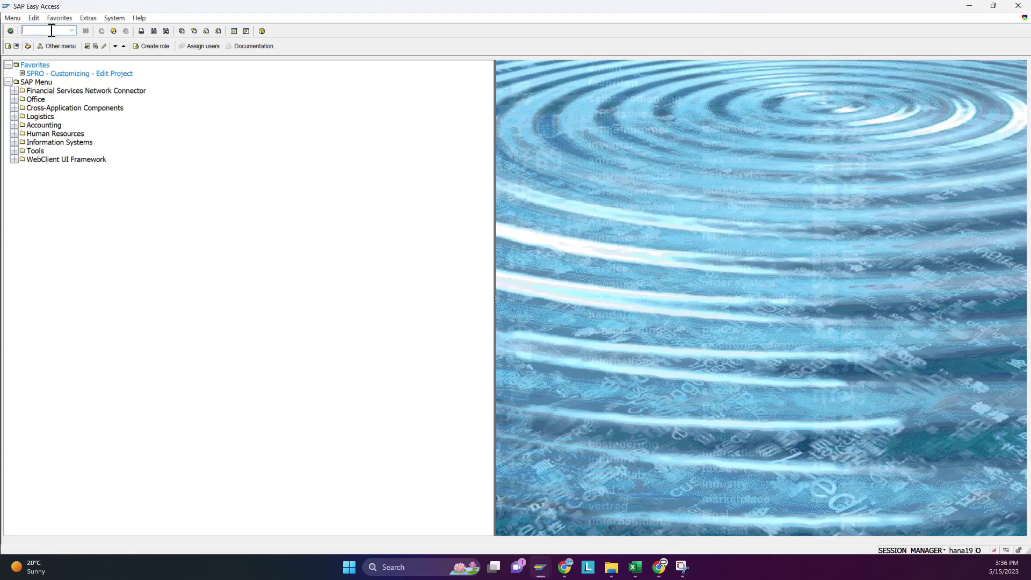
pyautogui.write('VA11')
pyautogui.press('Return')
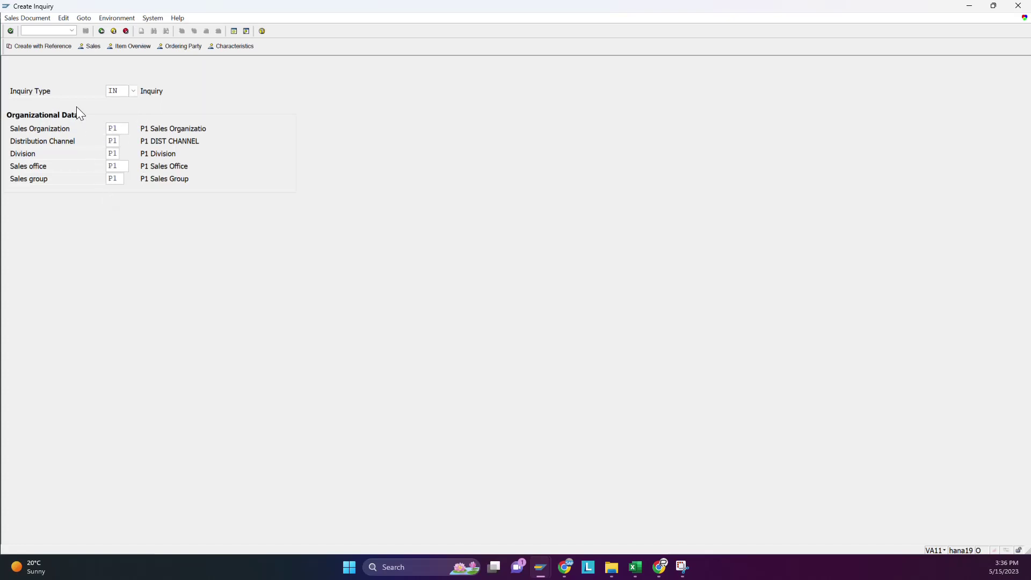
# Fill in the sold-to and ship-to parties from the suggested entries.
pyautogui.press('Return')
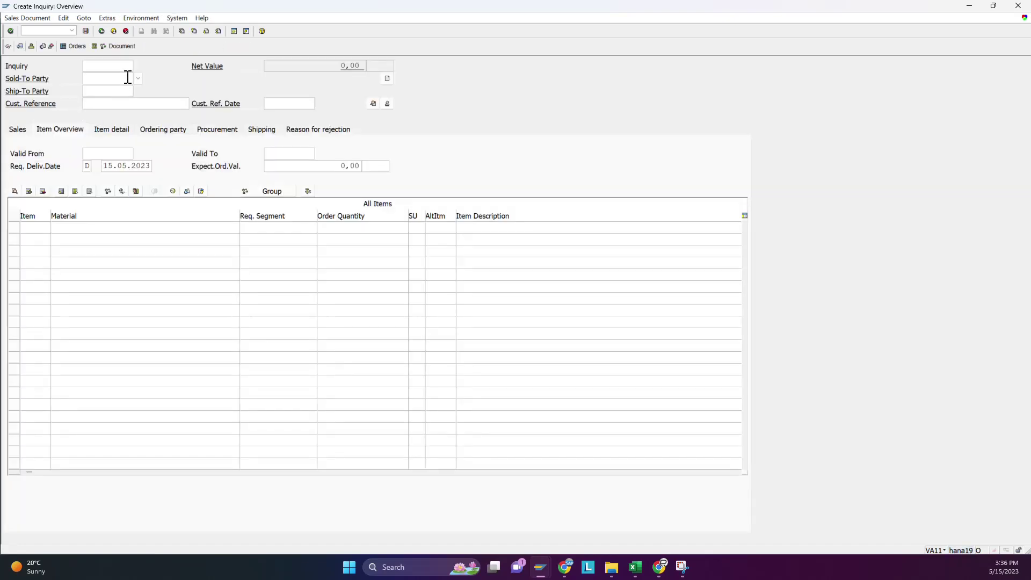
pyautogui.write('1')
pyautogui.press('Down')
pyautogui.press('Return')
pyautogui.press('Tab')
pyautogui.write('10')
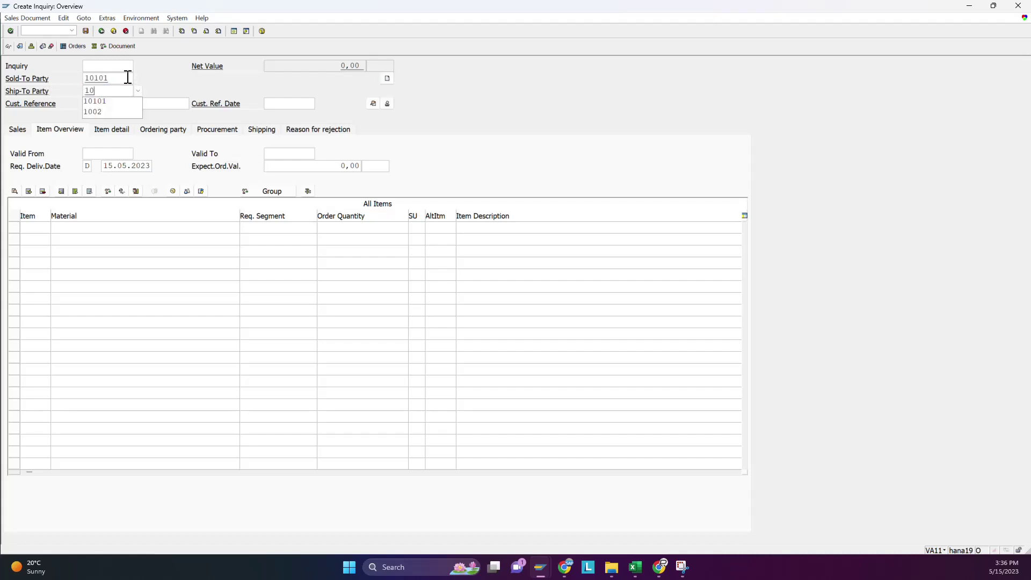
pyautogui.press('Down')
pyautogui.press('Return')
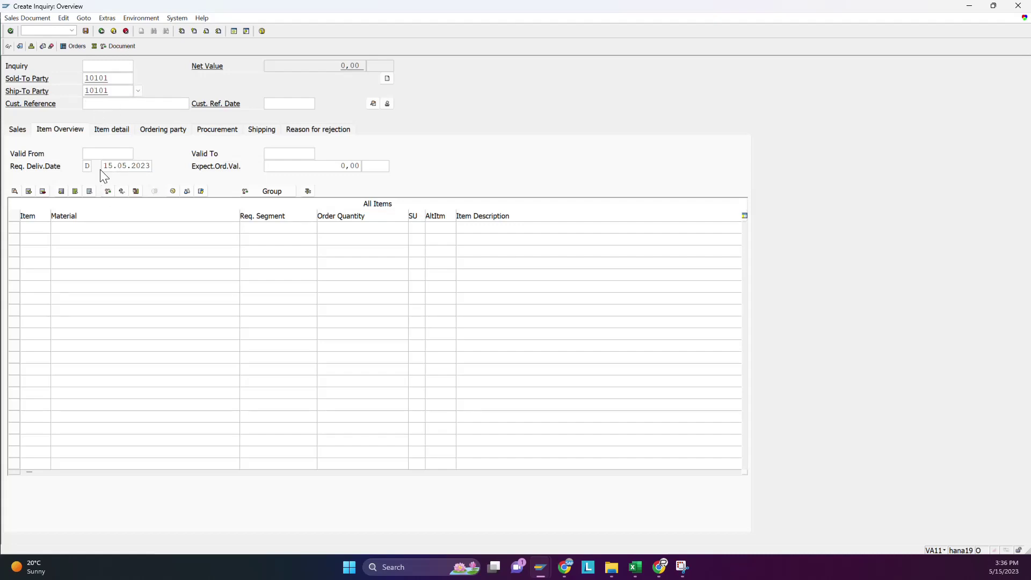
# Set the requested delivery date to 01.01.2023.
pyautogui.moveTo(103, 164); pyautogui.dragTo(184, 168)
pyautogui.write('01')
pyautogui.press('Down')
pyautogui.press('Return')
pyautogui.press('Tab')
# Add item 1 for material 3097 P1 Sugar Raw Material with quantity 1.
pyautogui.click(37, 230)
pyautogui.press('Tab')
pyautogui.write('30')
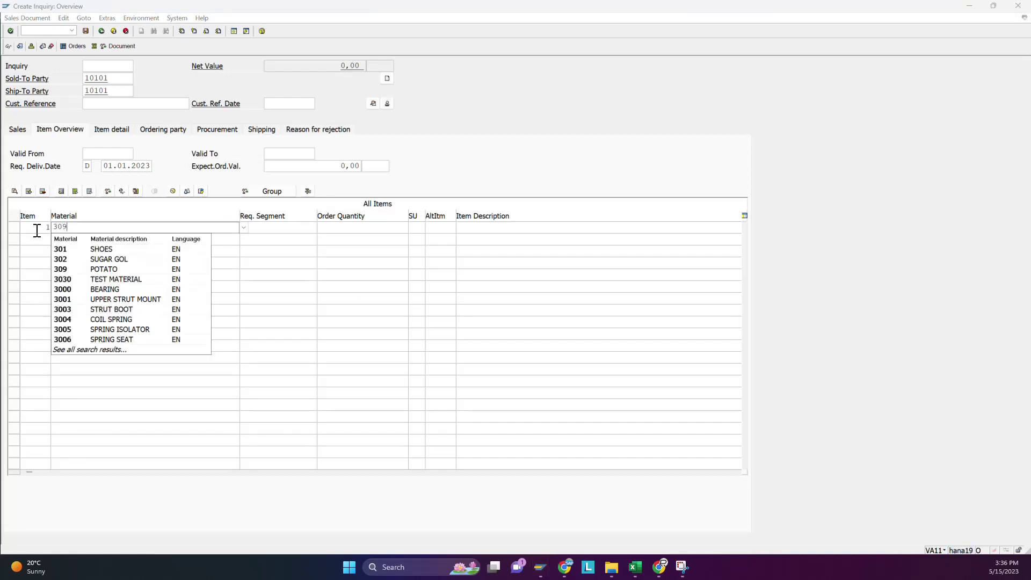
pyautogui.write('97')
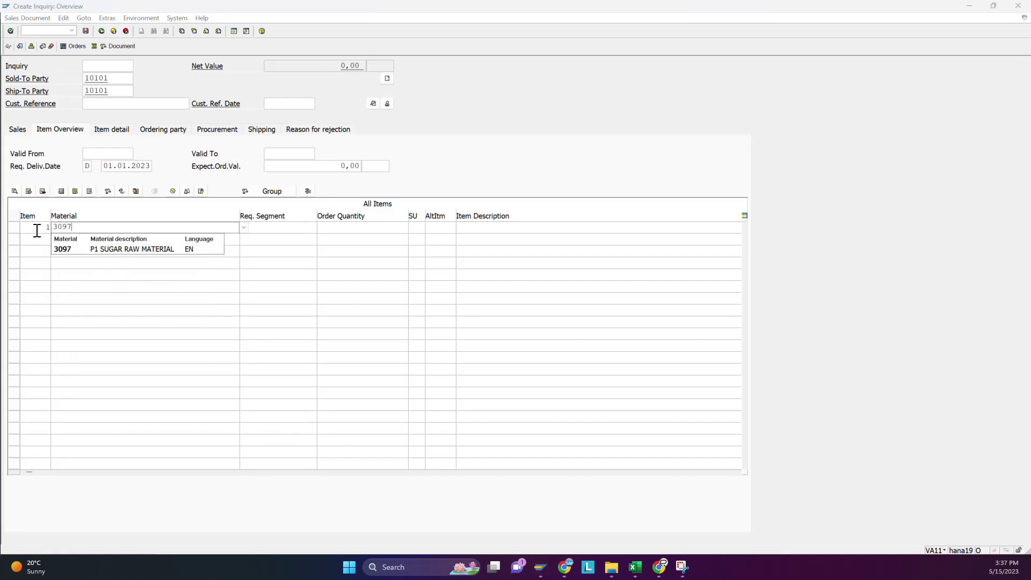
pyautogui.click(60, 251)
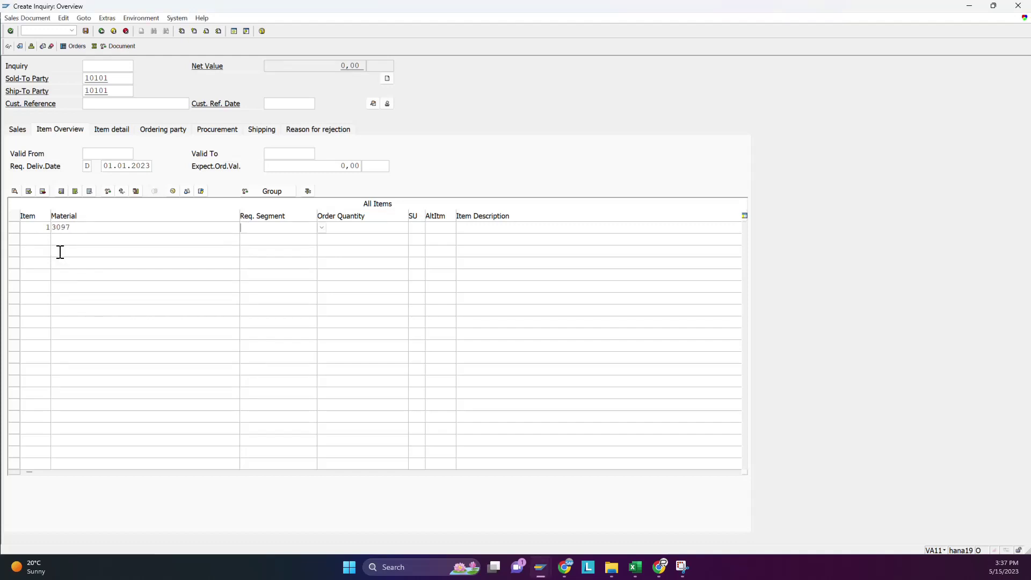
pyautogui.press('Tab')
pyautogui.write('1')
pyautogui.press('Return')
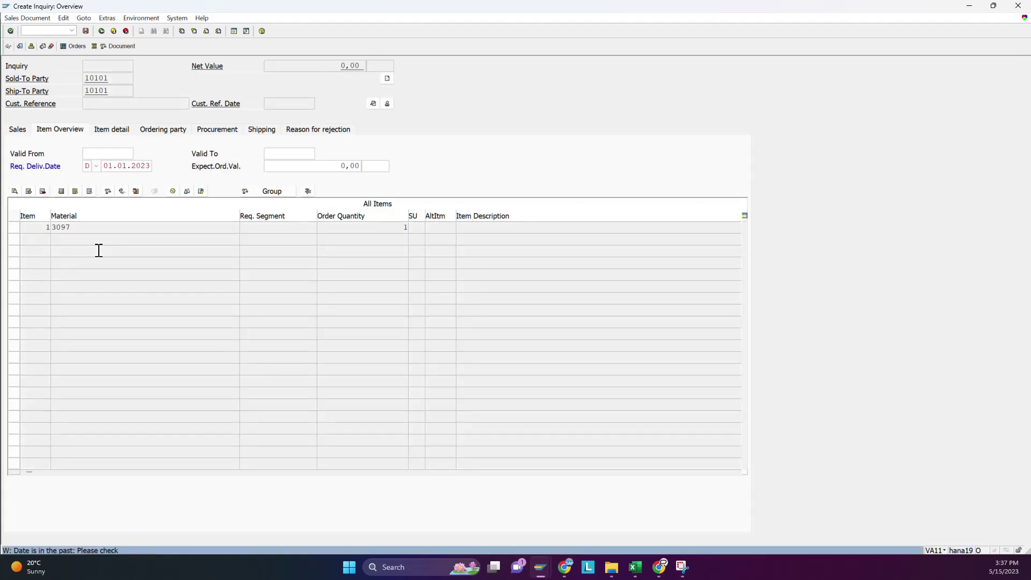
# Acknowledge the past-date warning and billing date info, then recheck item 1.
pyautogui.press('Return')
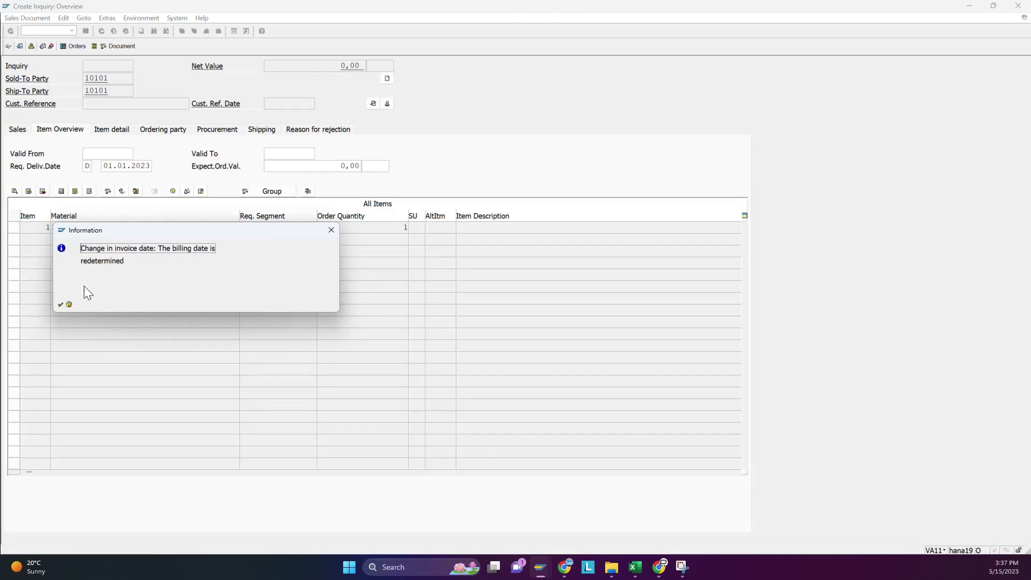
pyautogui.press('Return')
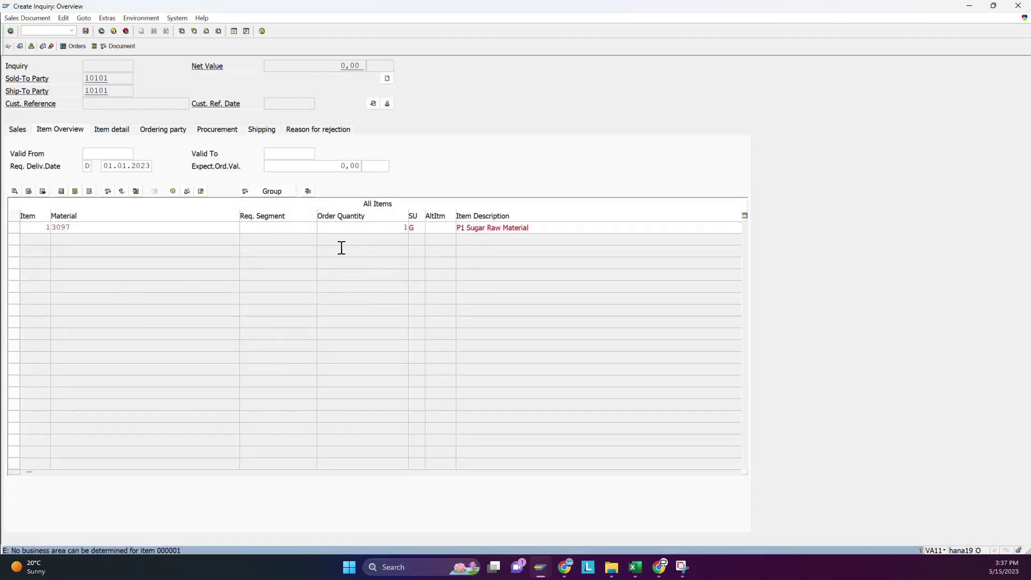
pyautogui.click(299, 225)
pyautogui.click(321, 227)
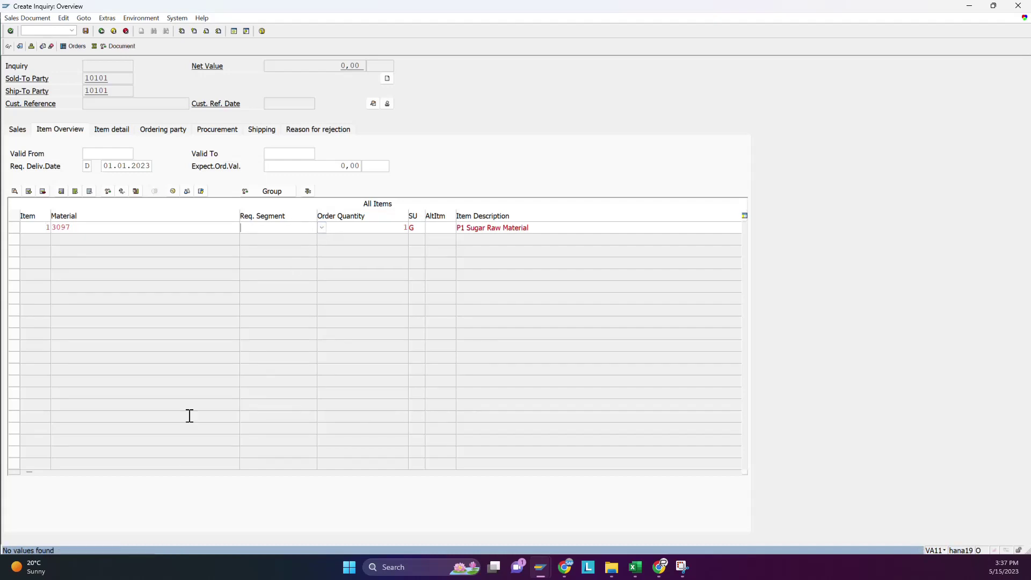
pyautogui.click(405, 227)
pyautogui.press('Return')
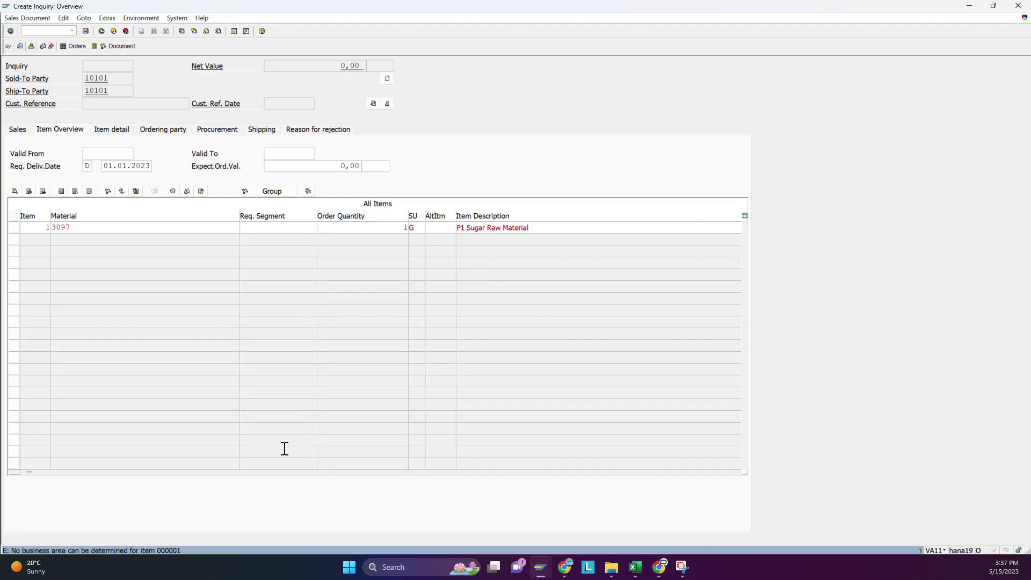
# Read the help for the no-business-area error and open a second session.
pyautogui.moveTo(63, 557)
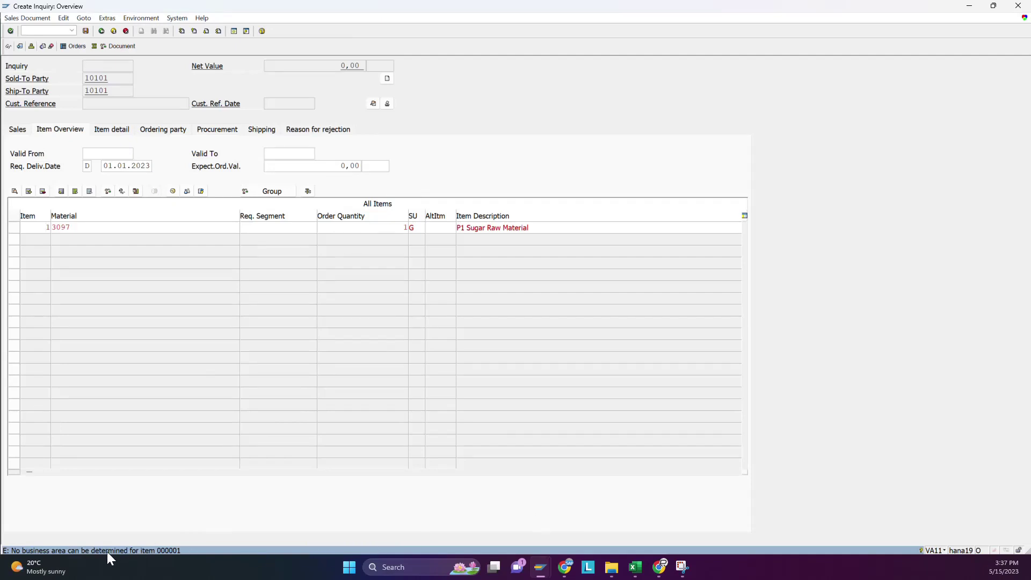
pyautogui.click(108, 551)
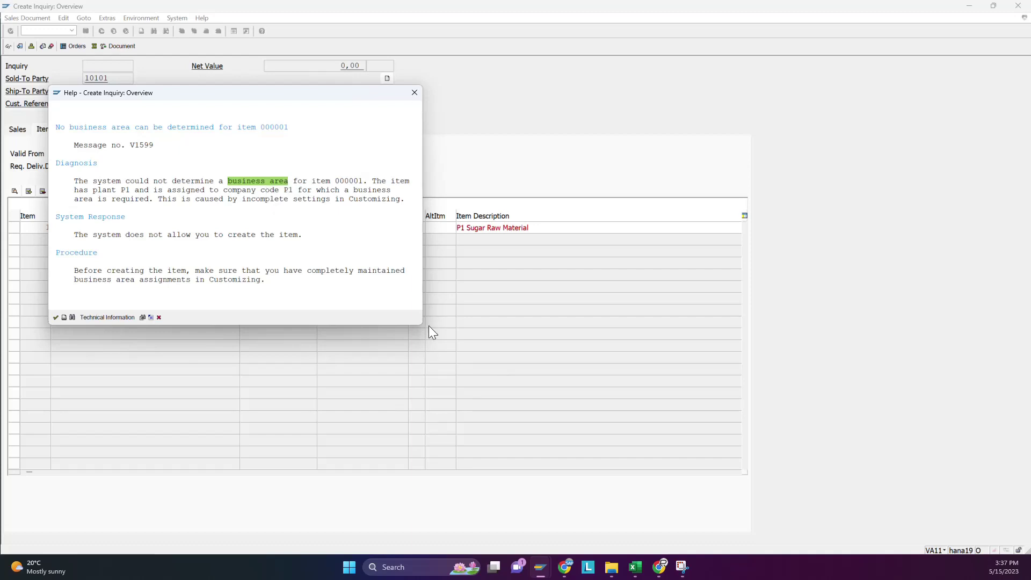
pyautogui.click(414, 93)
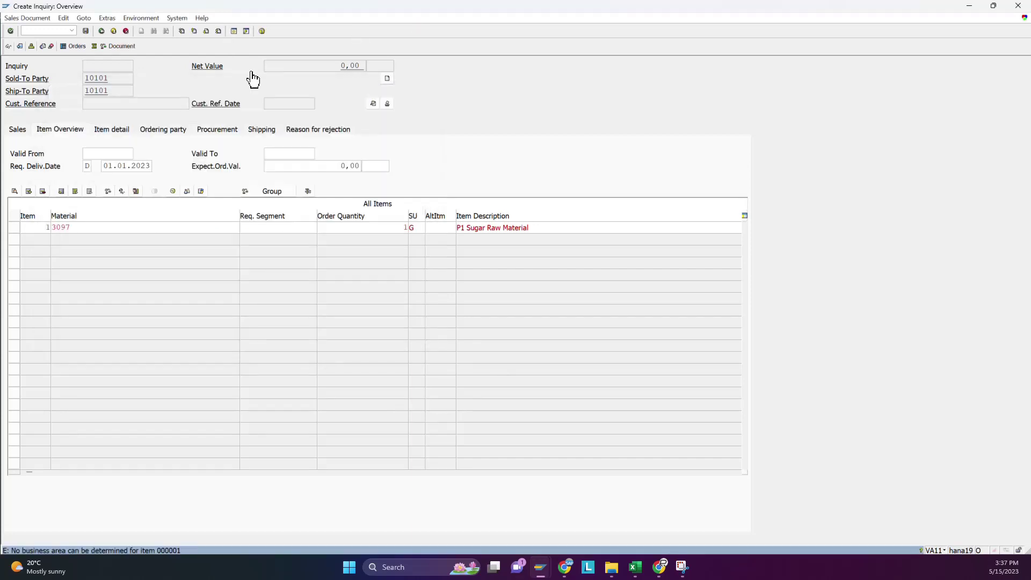
pyautogui.click(234, 32)
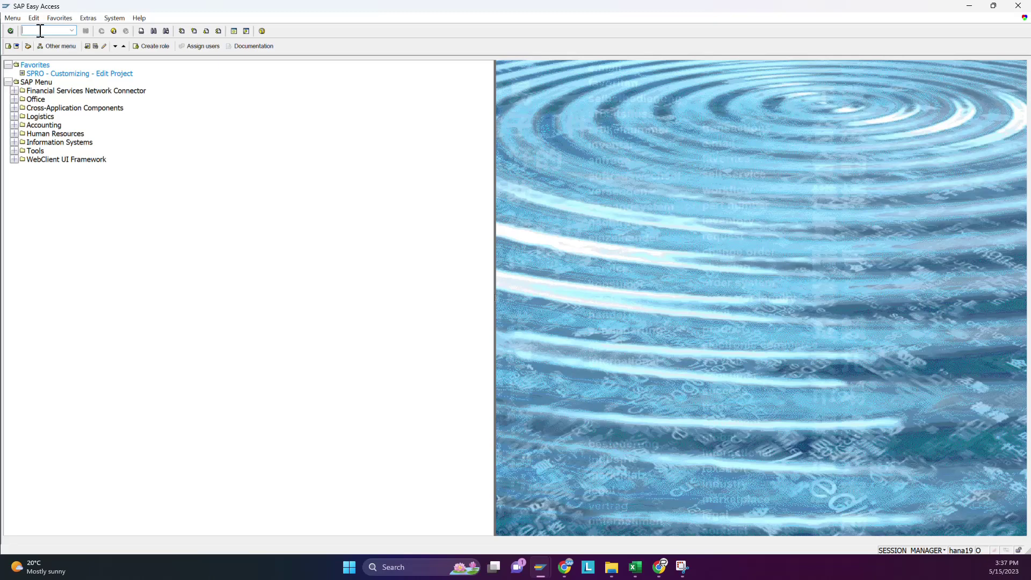
# Find the P1 Business Area entry in OX03, then enter /NOMJ7 as the next transaction.
pyautogui.write('OX03')
pyautogui.press('Return')
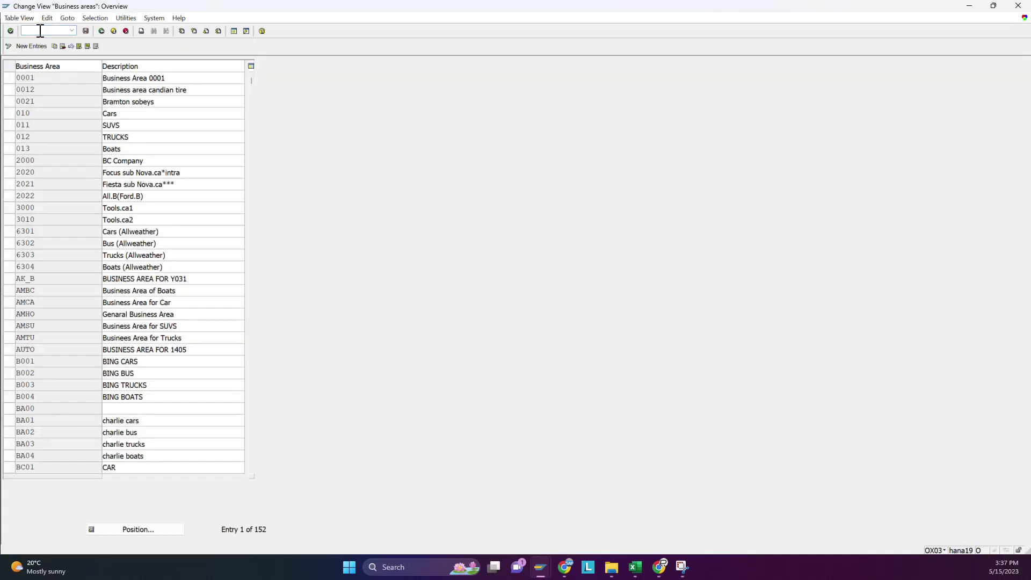
pyautogui.scroll(-5, 102, 365)
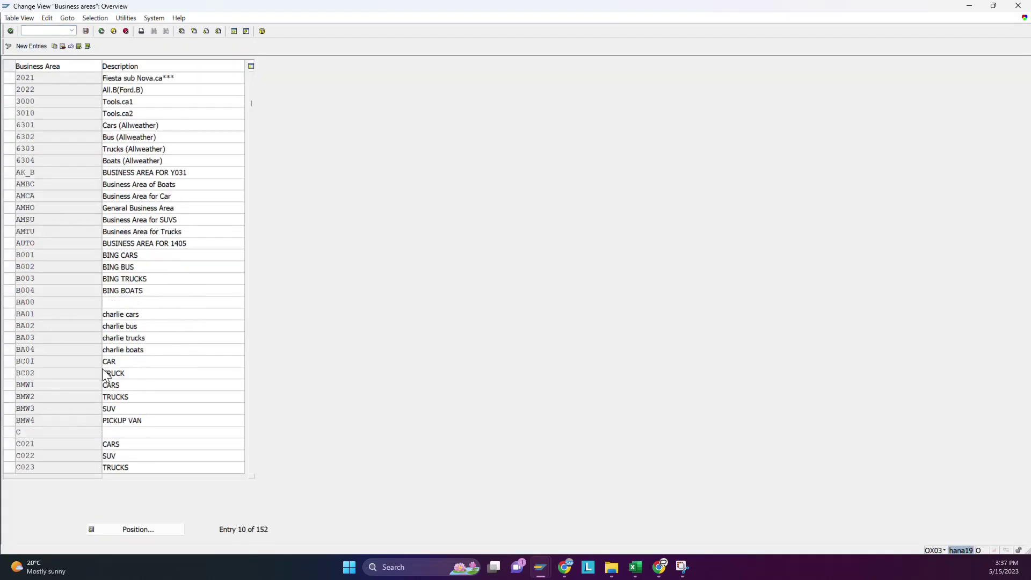
pyautogui.scroll(-6, 102, 373)
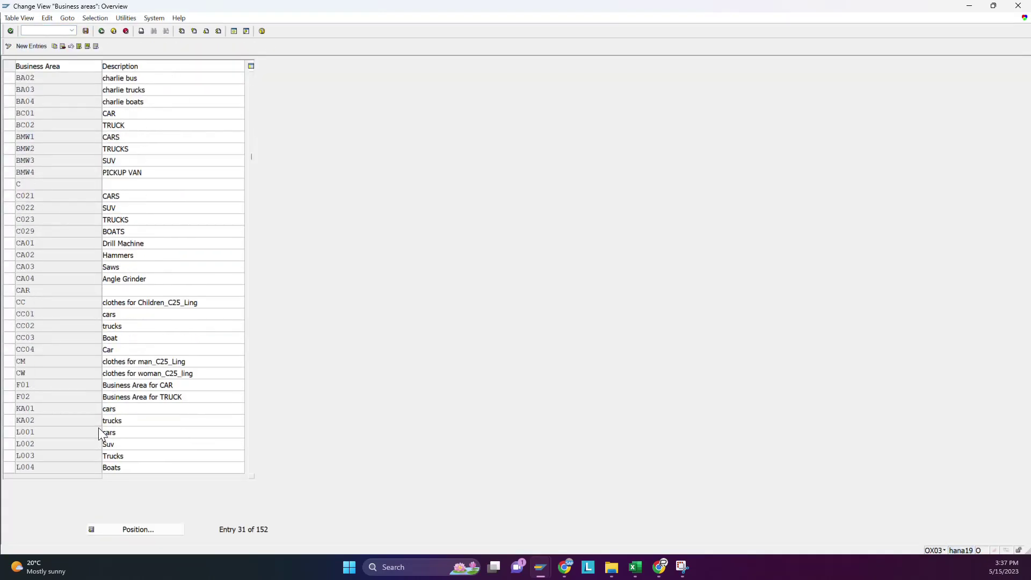
pyautogui.scroll(-9, 99, 433)
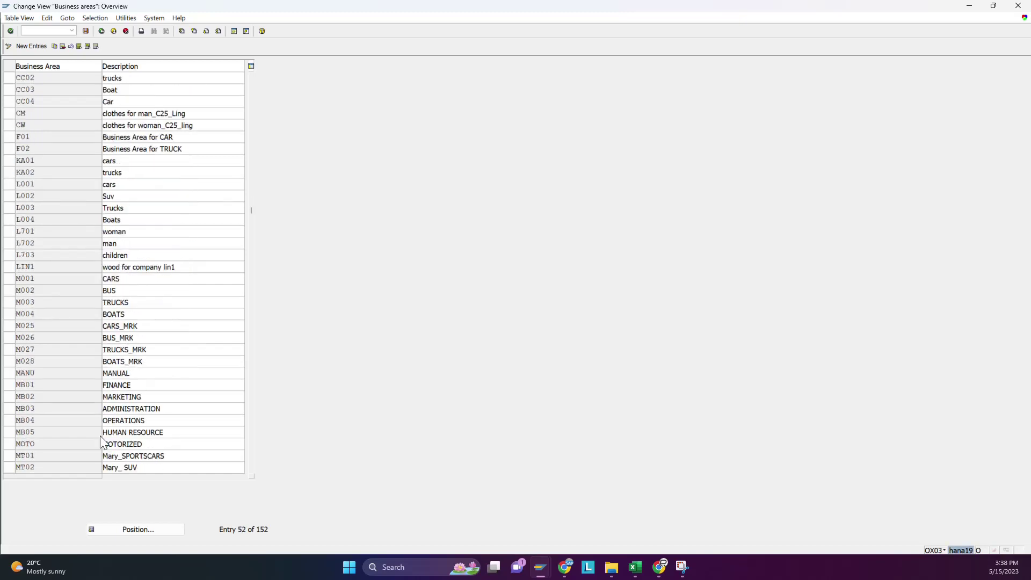
pyautogui.scroll(-2, 100, 436)
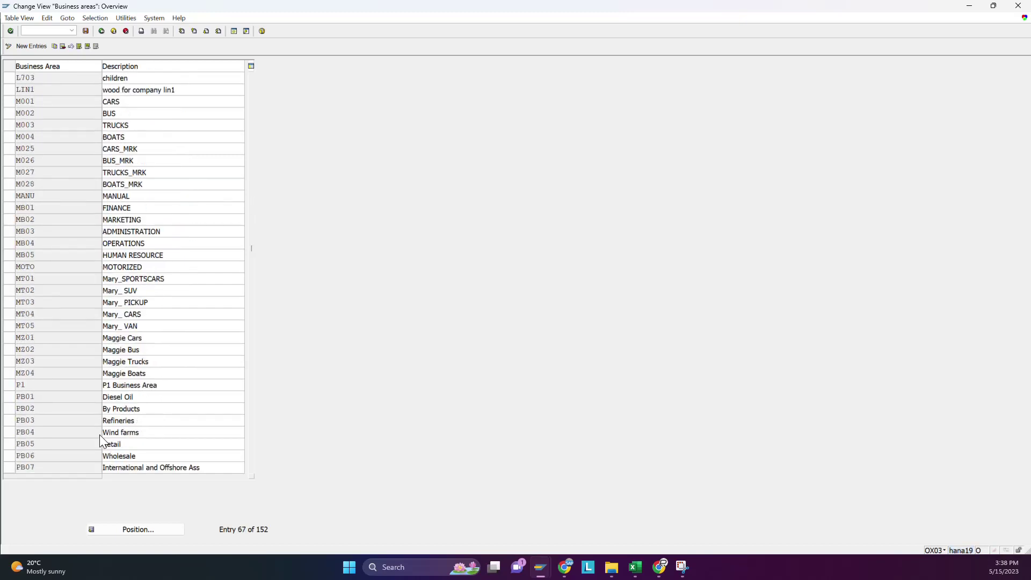
pyautogui.click(12, 385)
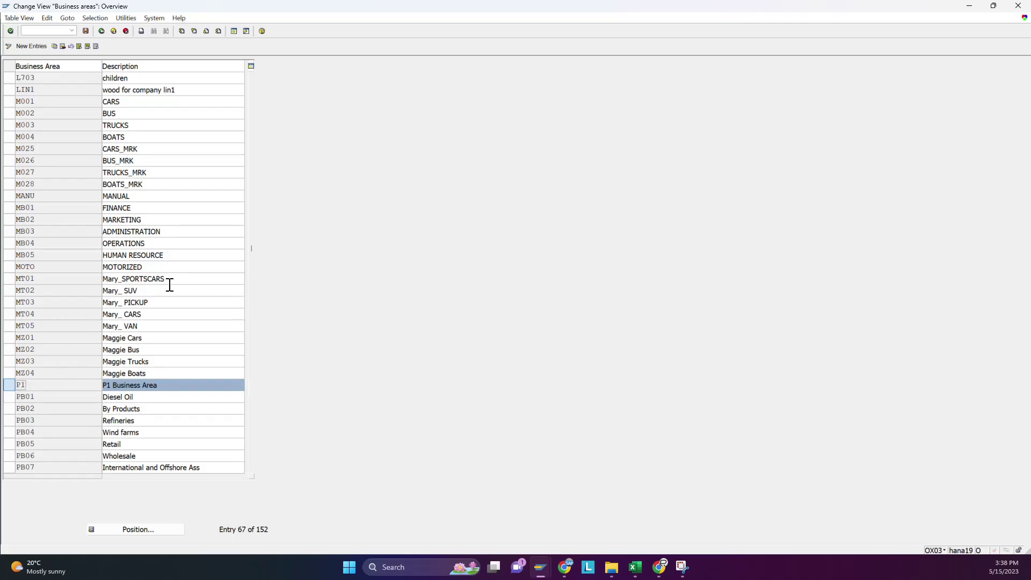
pyautogui.click(45, 30)
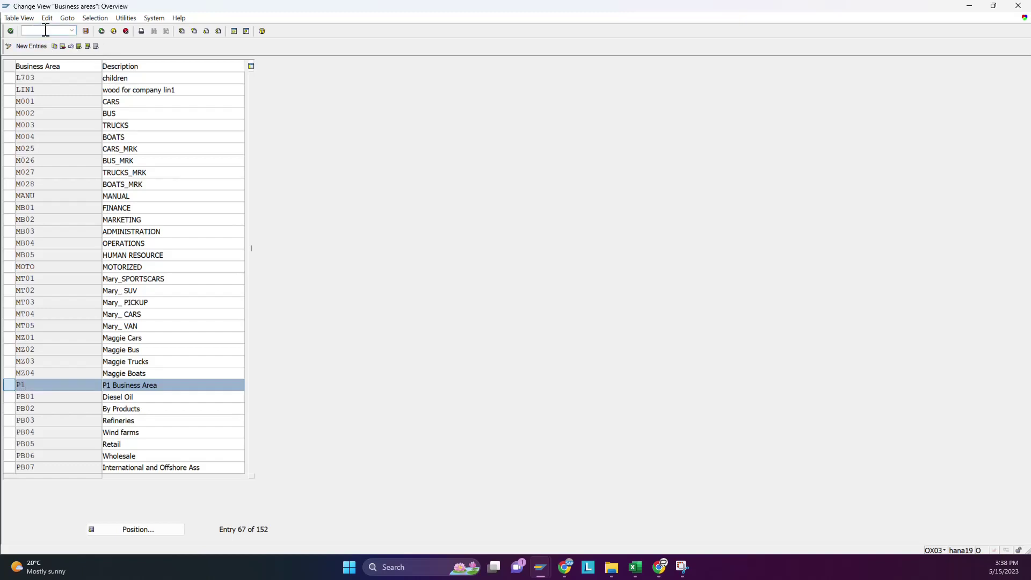
pyautogui.write('/NOMJ7')
# Create a new plant/division business area entry for plant P1.
pyautogui.press('Return')
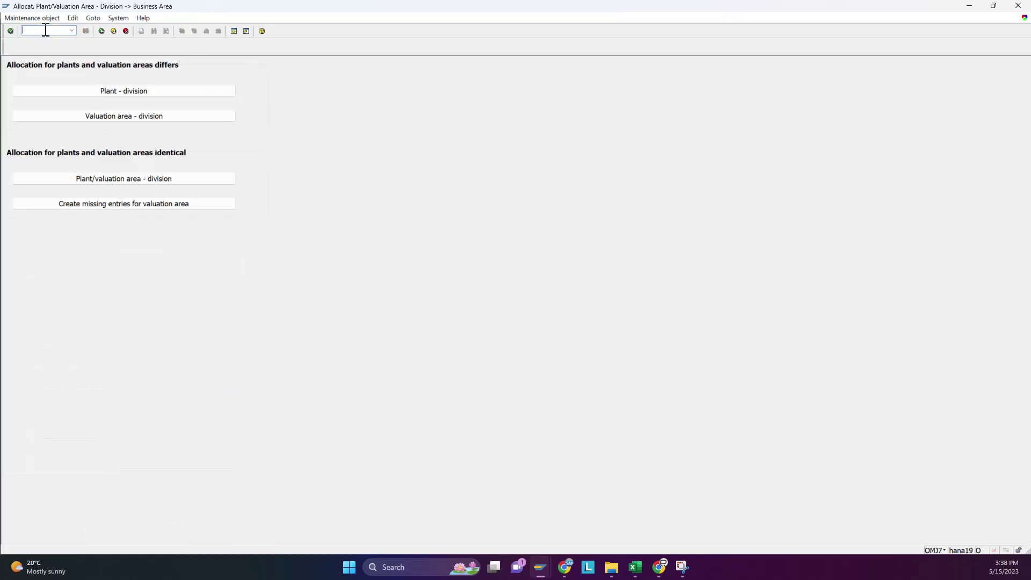
pyautogui.click(114, 90)
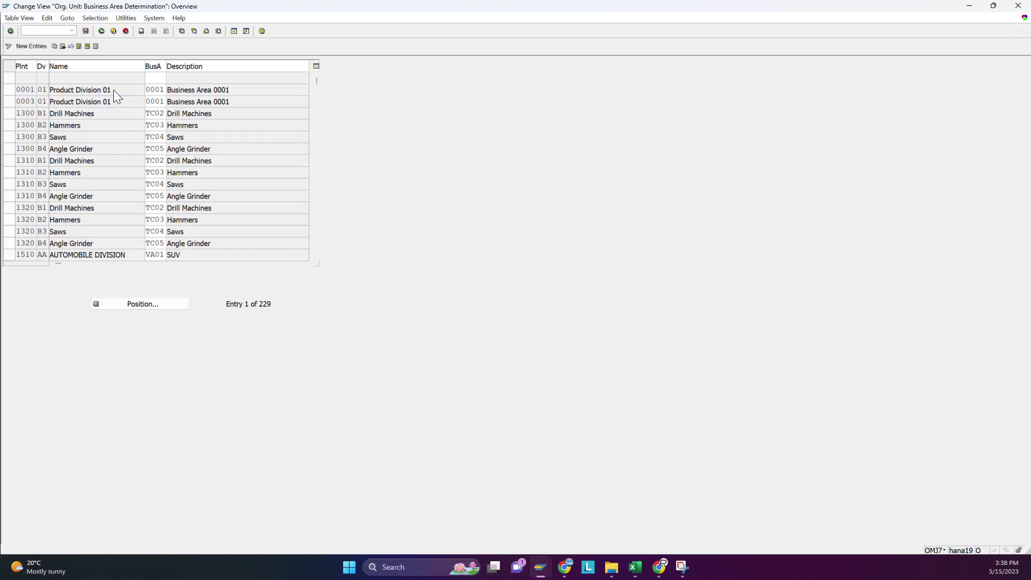
pyautogui.click(24, 46)
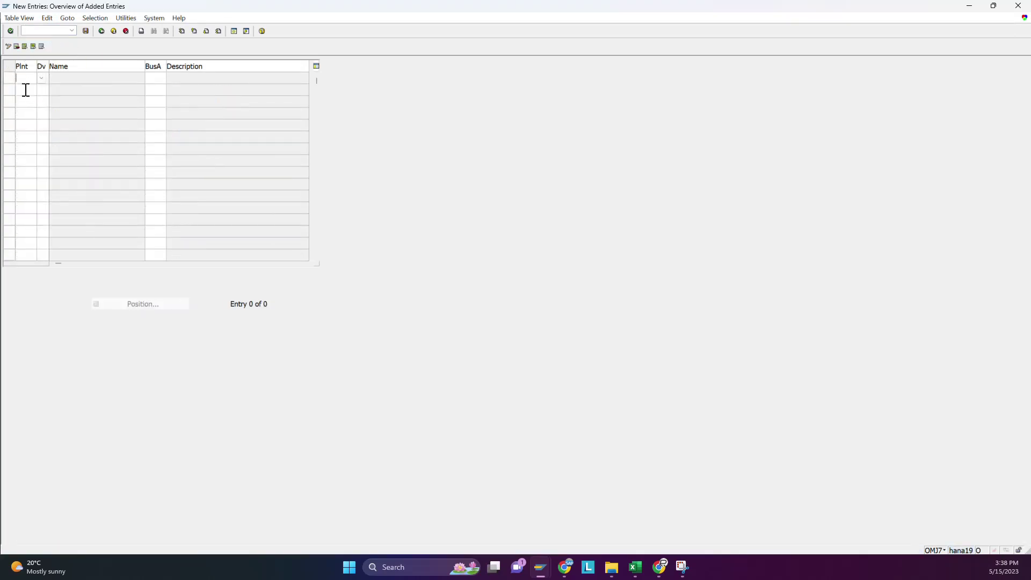
pyautogui.click(27, 89)
pyautogui.write('P1')
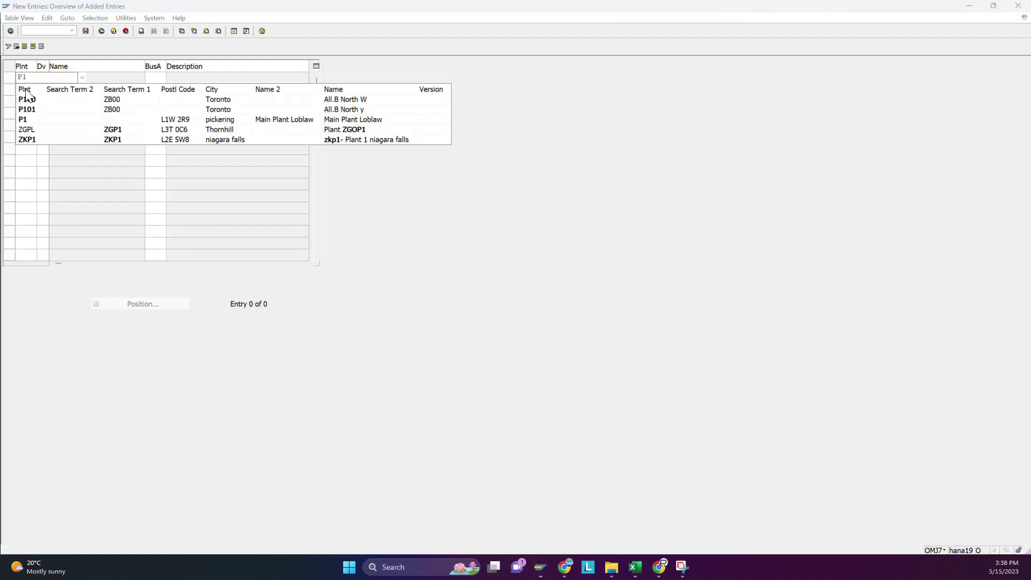
pyautogui.click(30, 120)
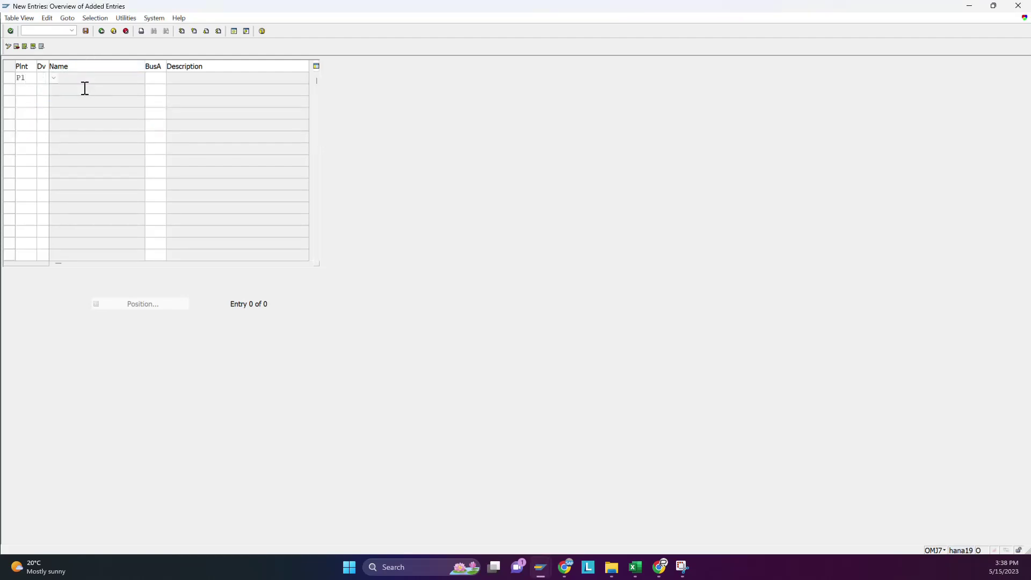
# Set division P1 on the new plant P1 entry.
pyautogui.click(53, 79)
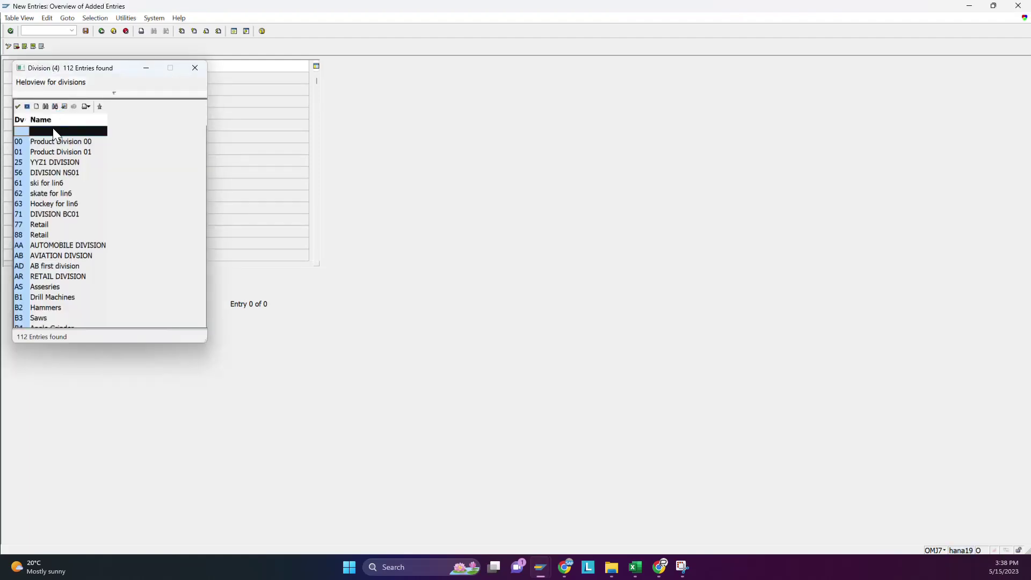
pyautogui.scroll(-5, 41, 248)
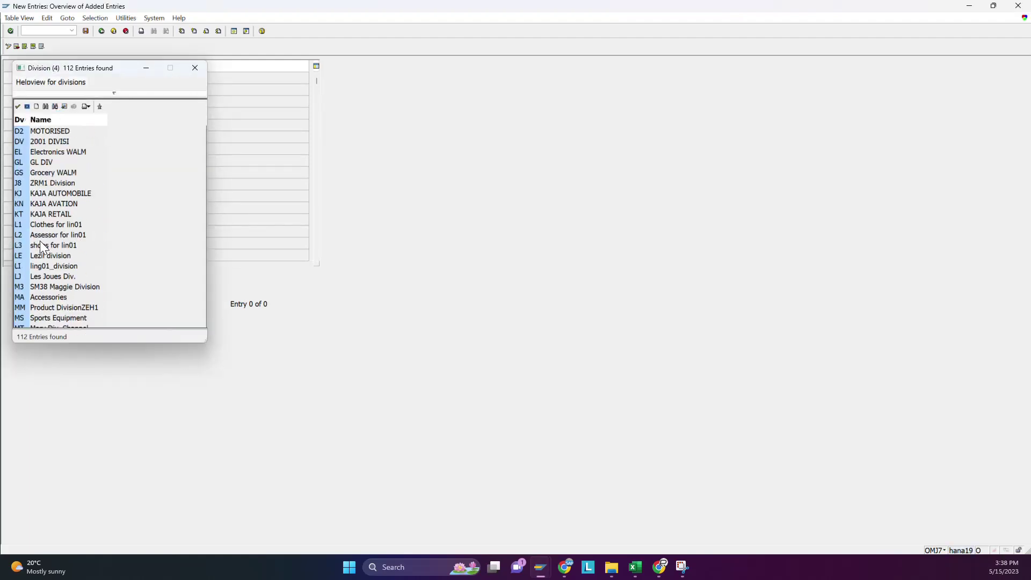
pyautogui.scroll(-5, 57, 280)
pyautogui.click(43, 225)
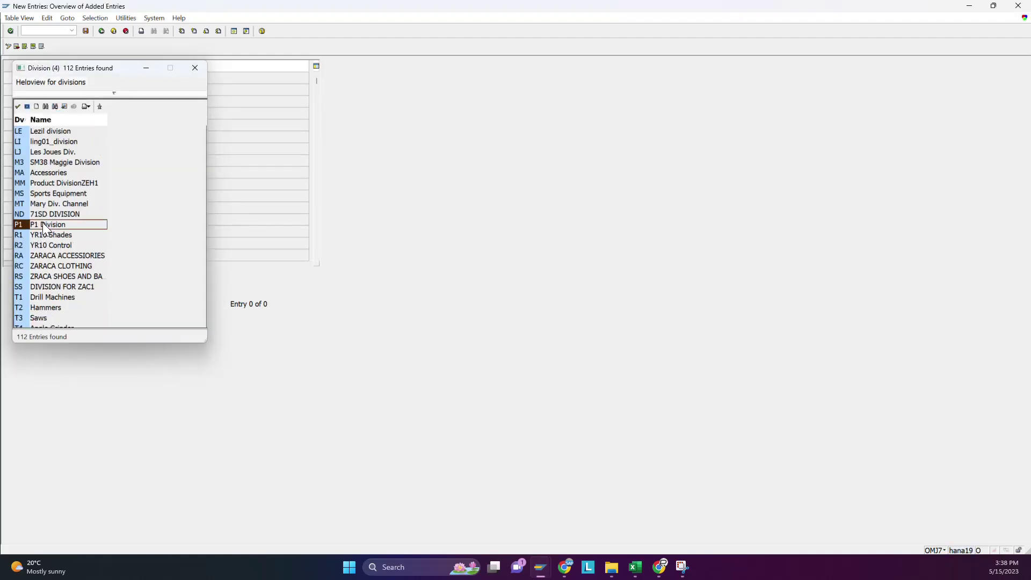
pyautogui.click(18, 106)
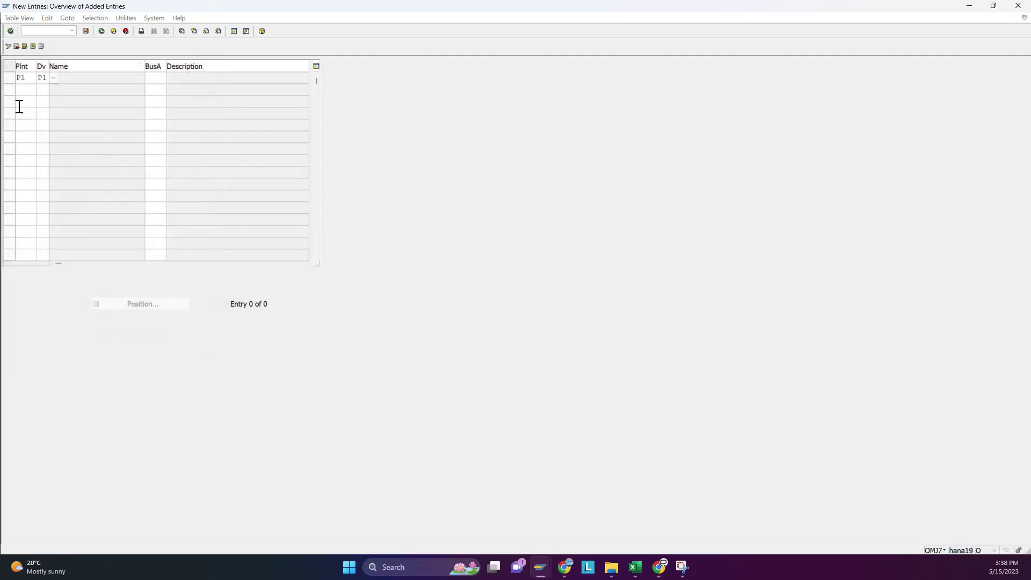
pyautogui.click(160, 79)
# Assign business area P1 to the plant P1/division P1 entry and save.
pyautogui.click(172, 78)
pyautogui.scroll(-15, 137, 223)
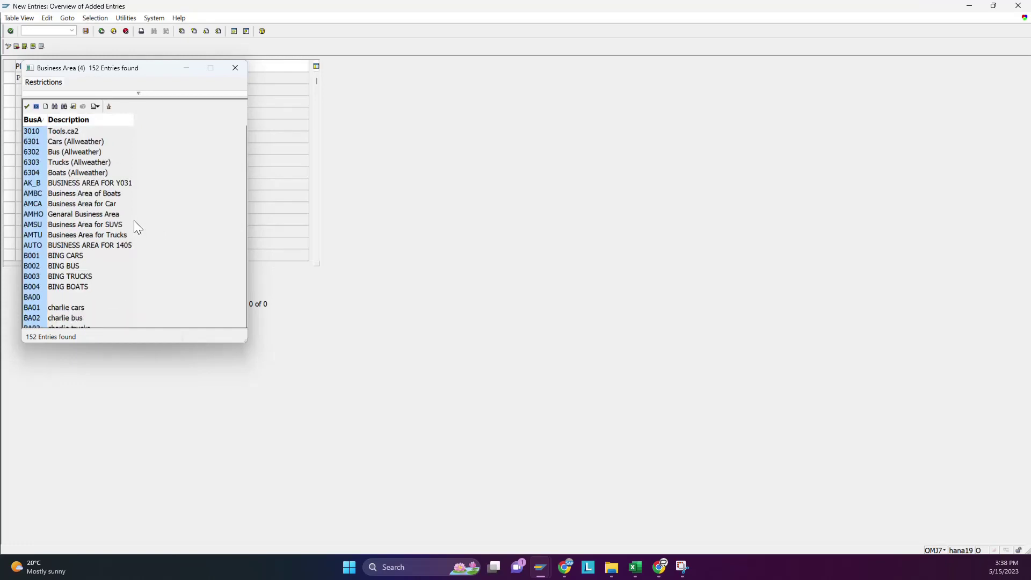
pyautogui.scroll(-20, 135, 226)
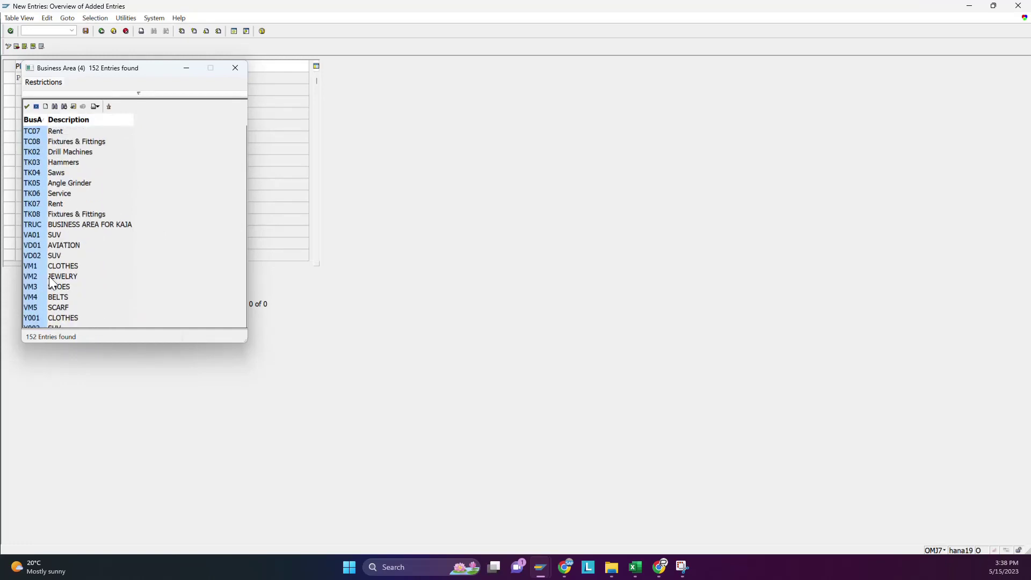
pyautogui.scroll(-6, 50, 276)
pyautogui.scroll(15, 52, 265)
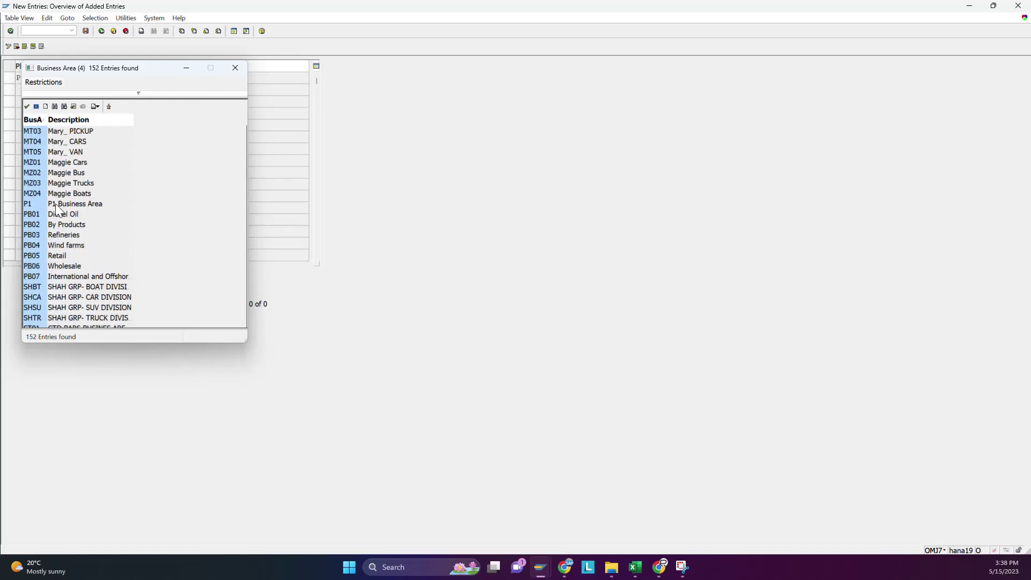
pyautogui.click(56, 204)
pyautogui.click(27, 106)
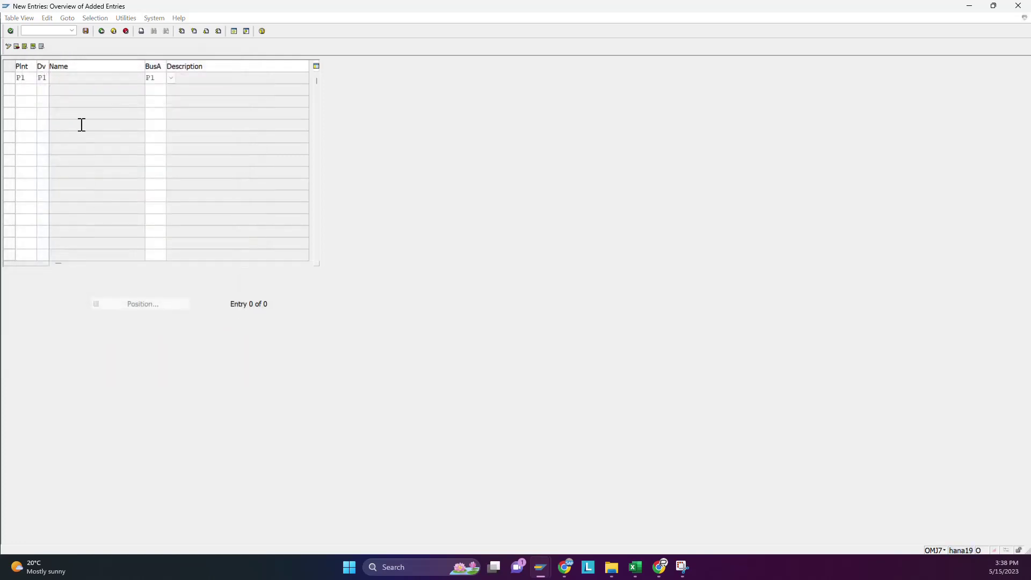
pyautogui.click(85, 30)
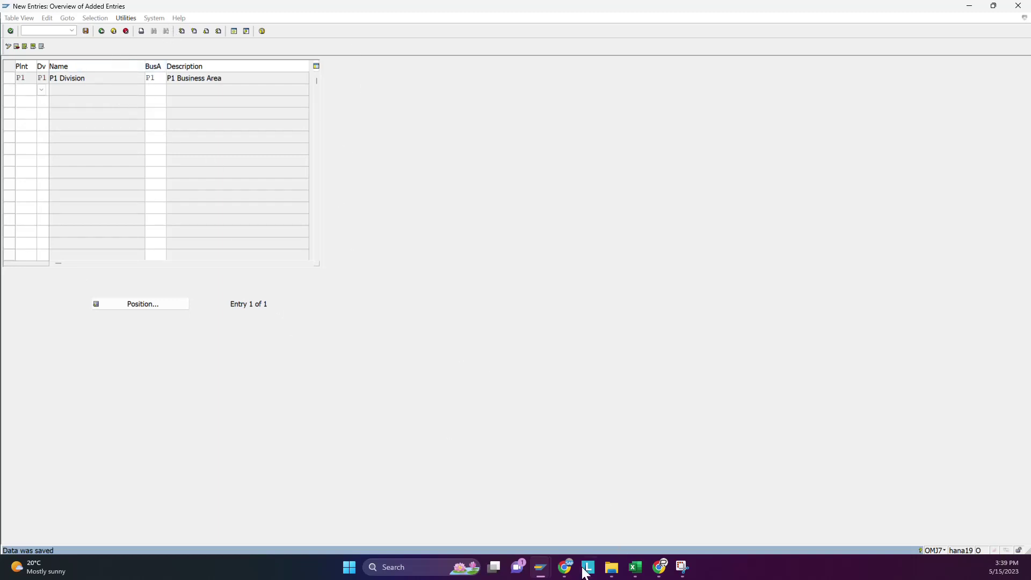
# Add a valuation area–division entry P1/P1 with business area P1 and save it.
pyautogui.moveTo(543, 570)
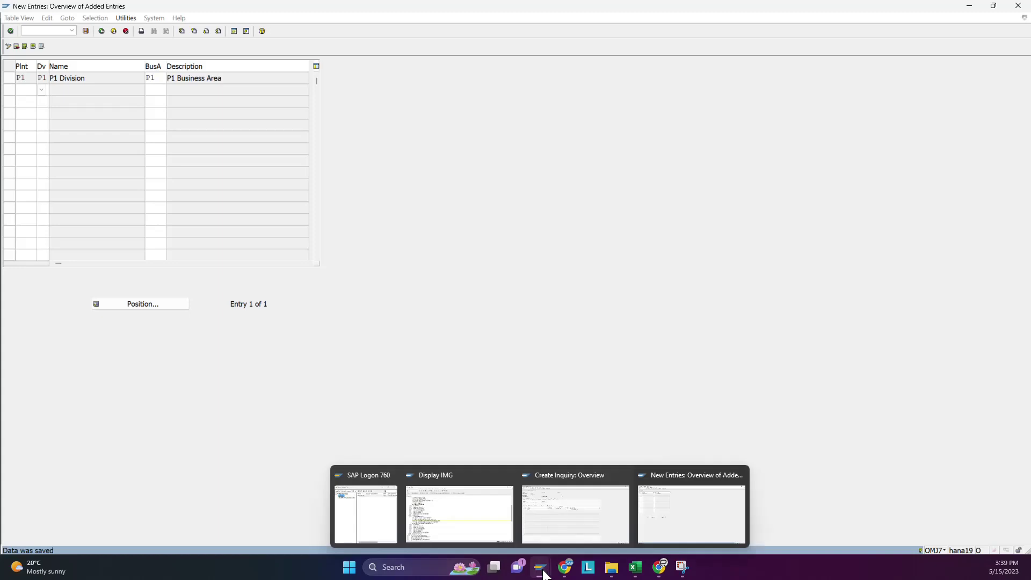
pyautogui.click(559, 525)
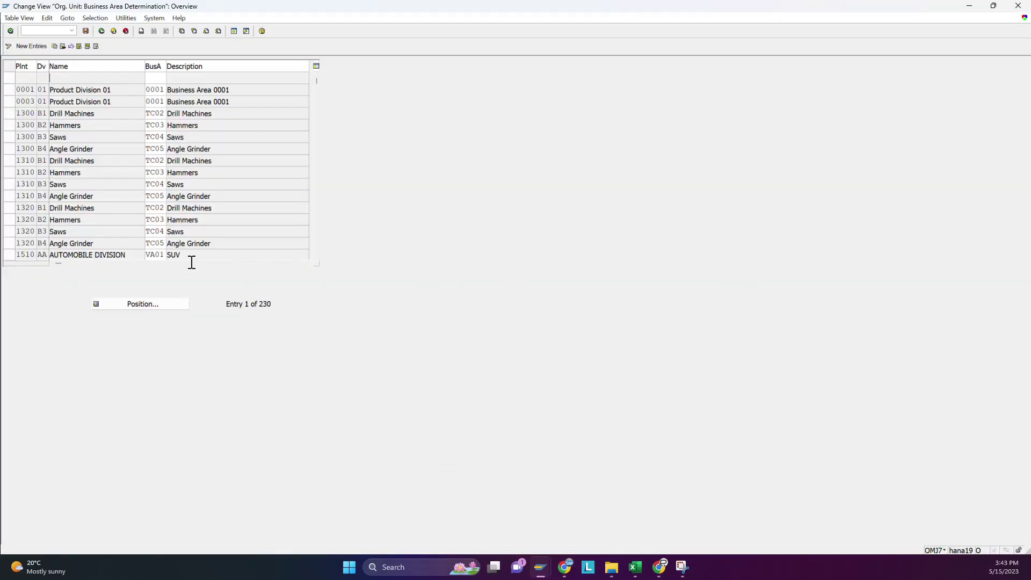
pyautogui.click(101, 31)
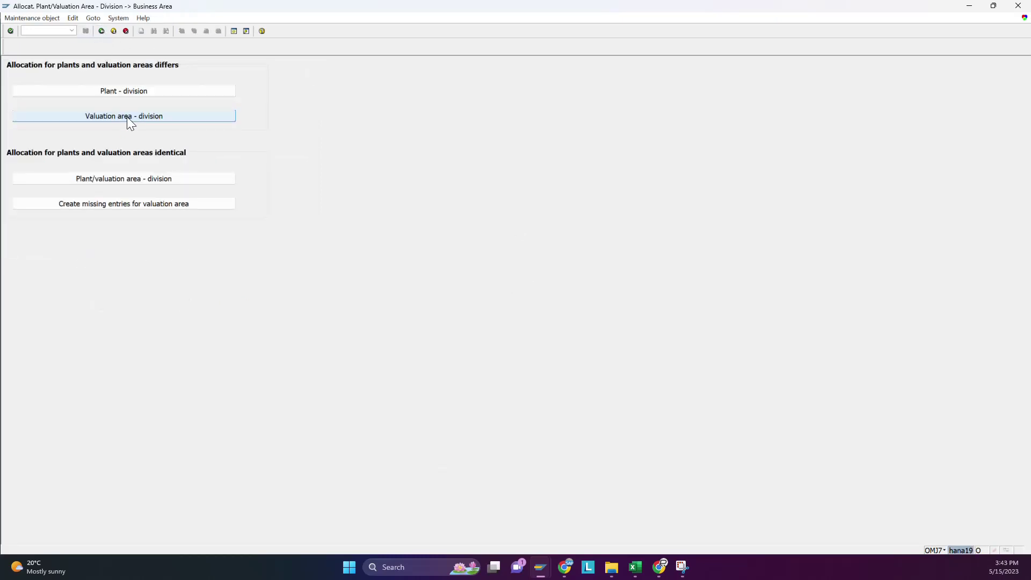
pyautogui.click(127, 117)
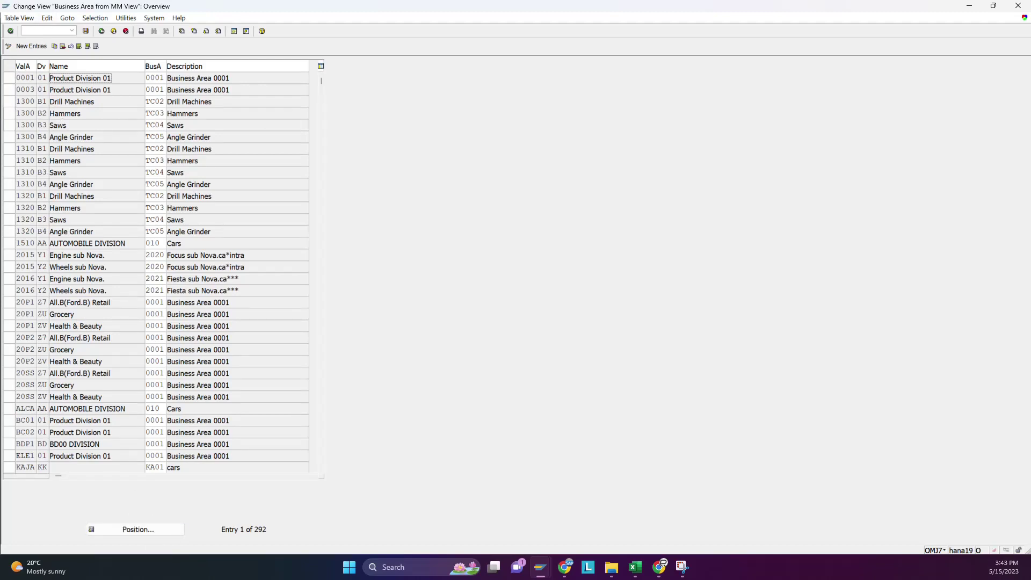
pyautogui.click(31, 46)
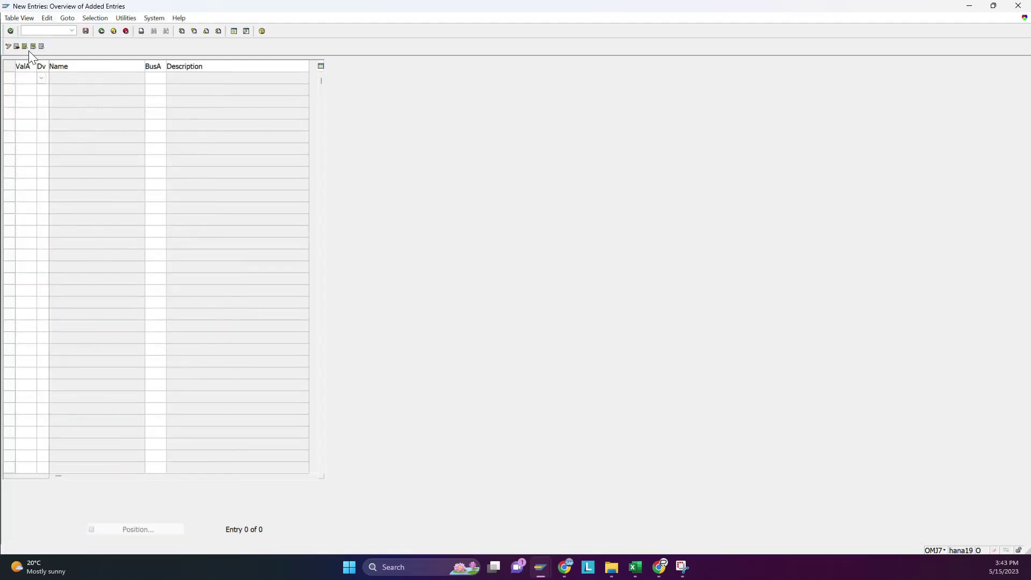
pyautogui.write('pp')
pyautogui.write('P1')
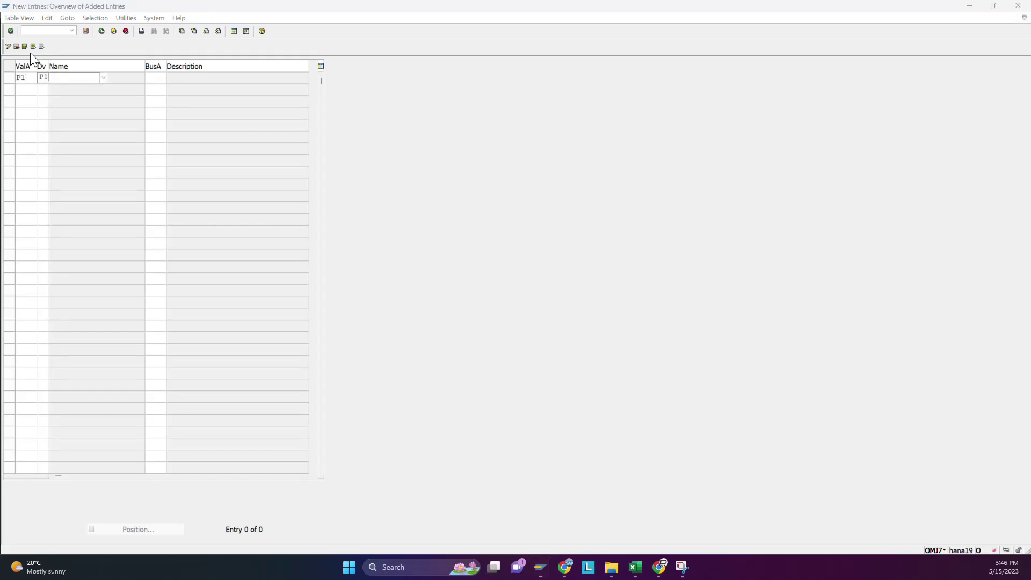
pyautogui.press('Tab')
pyautogui.press('Tab')
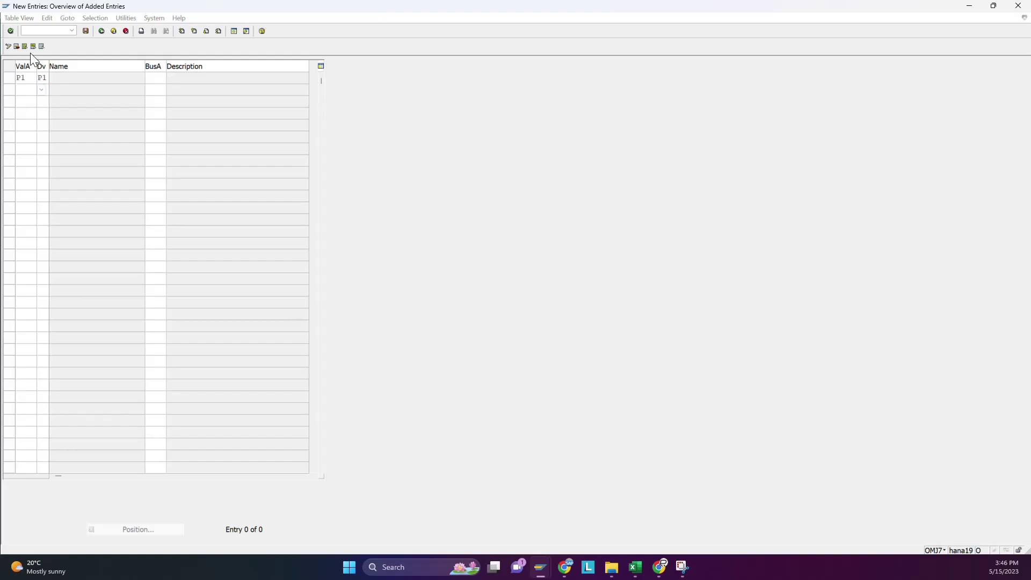
pyautogui.write('P1')
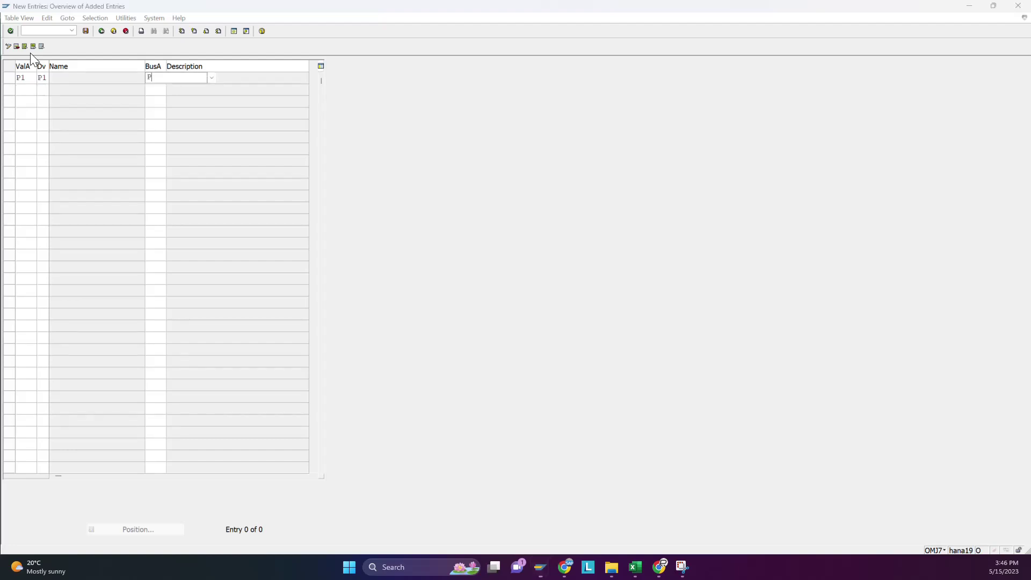
pyautogui.press('Tab')
pyautogui.press('Tab')
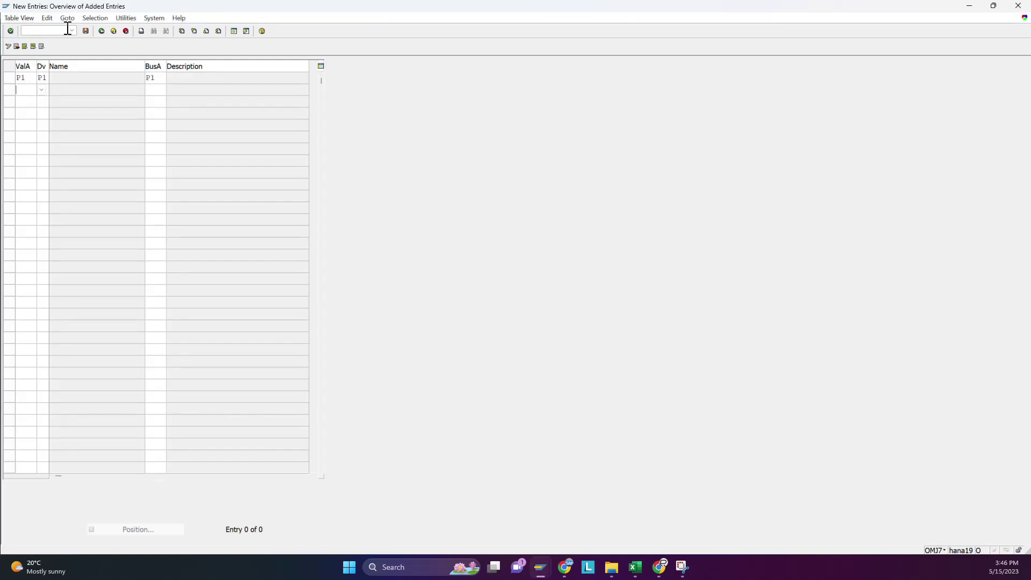
pyautogui.click(83, 31)
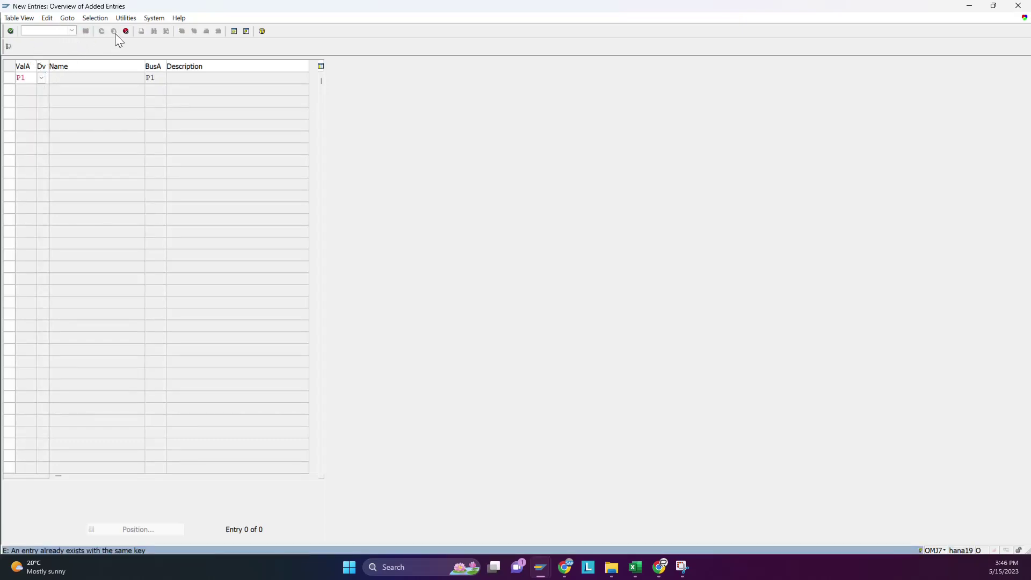
# Discard the rejected duplicate P1/P1 row, confirming with Yes.
pyautogui.click(42, 78)
pyautogui.click(11, 30)
pyautogui.click(126, 31)
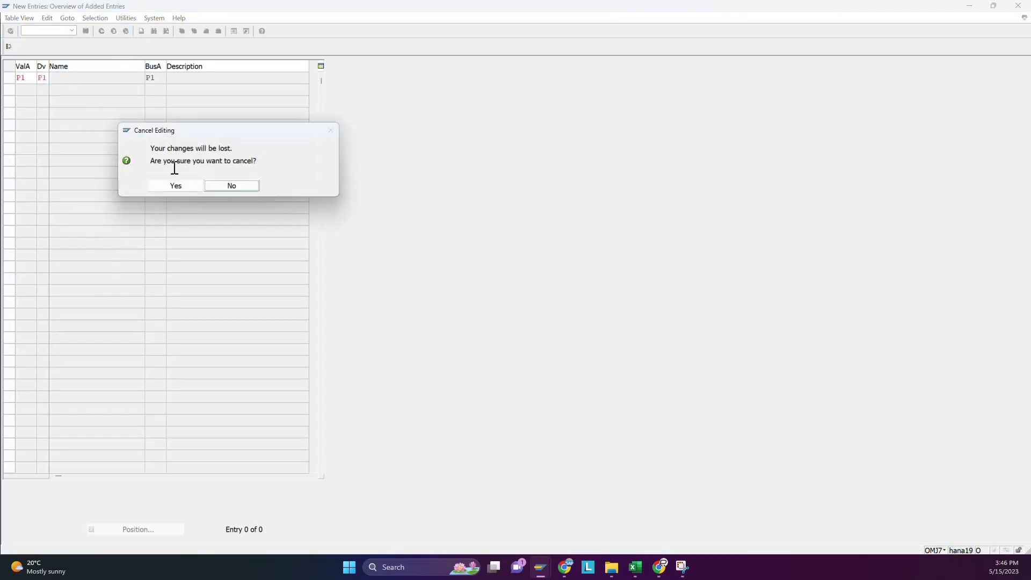
pyautogui.click(176, 185)
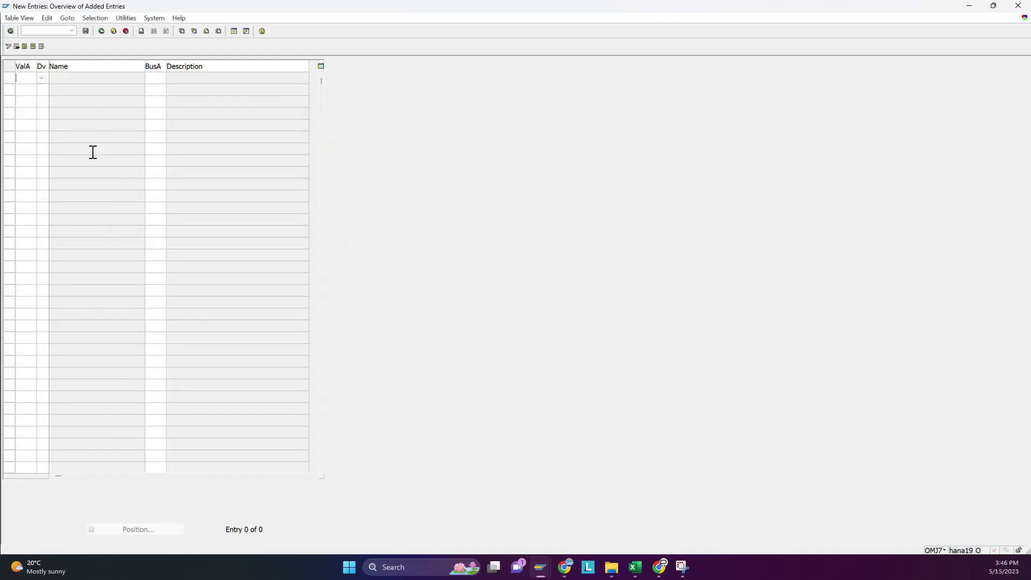
# Jump to valuation area P1/division P1 to verify its P1 Business Area mapping, then go back.
pyautogui.click(114, 31)
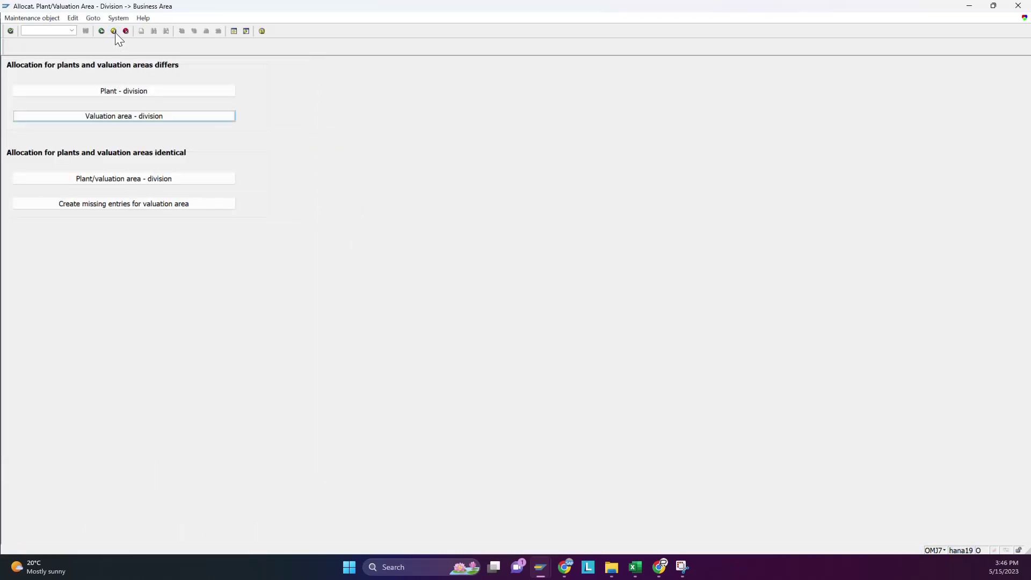
pyautogui.click(111, 118)
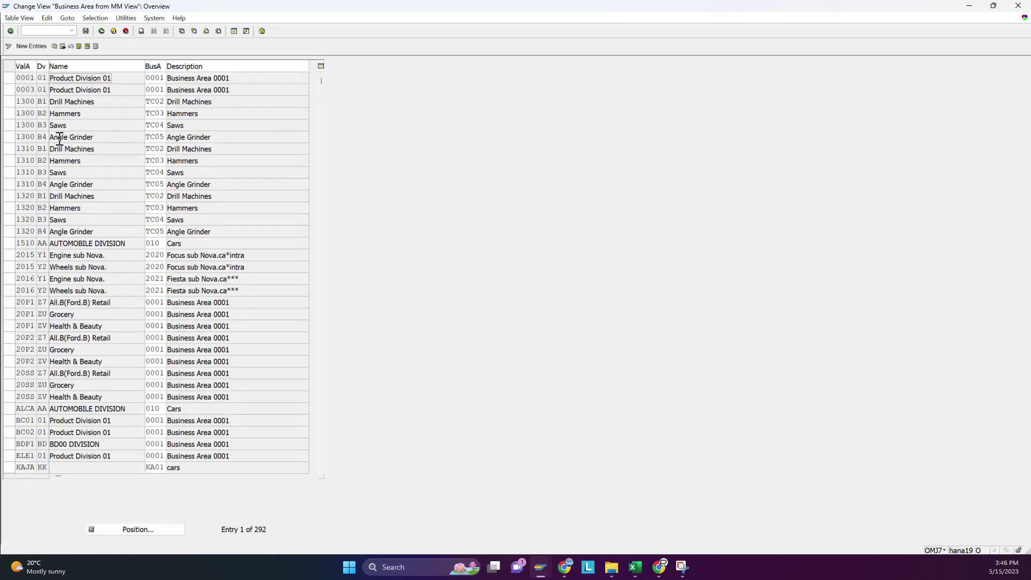
pyautogui.click(133, 529)
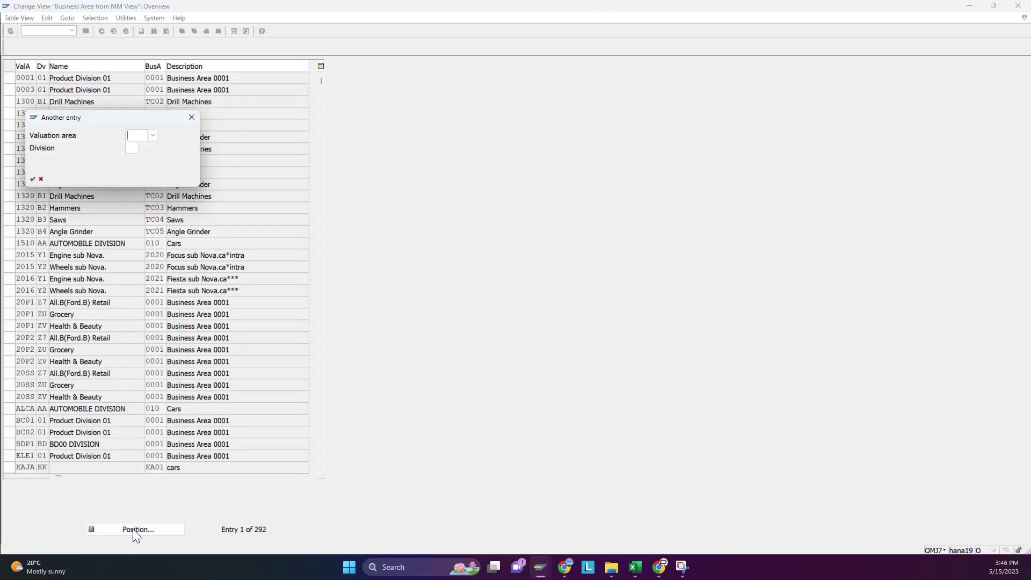
pyautogui.write('P1')
pyautogui.press('Tab')
pyautogui.write('P1')
pyautogui.press('Return')
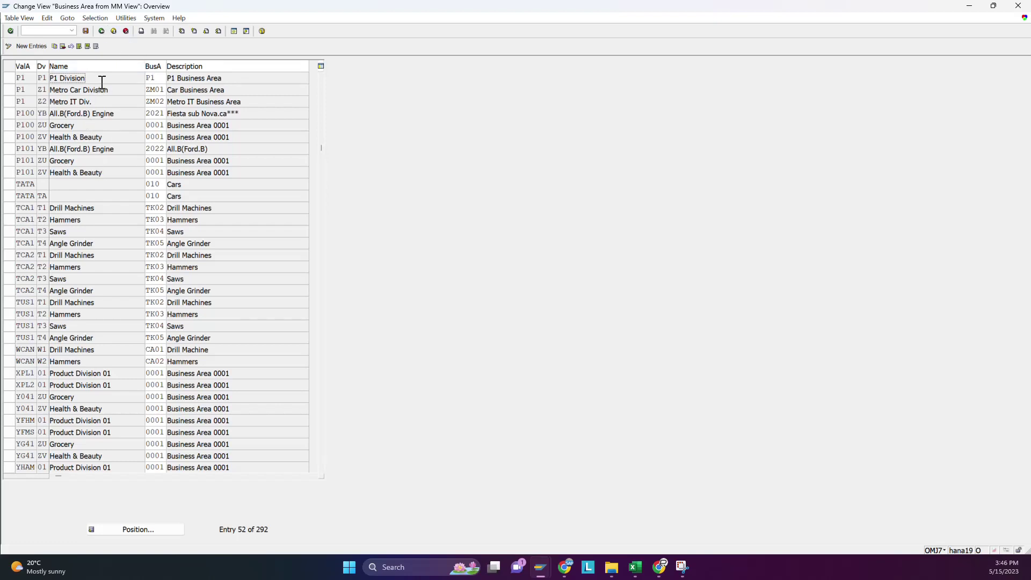
pyautogui.click(102, 31)
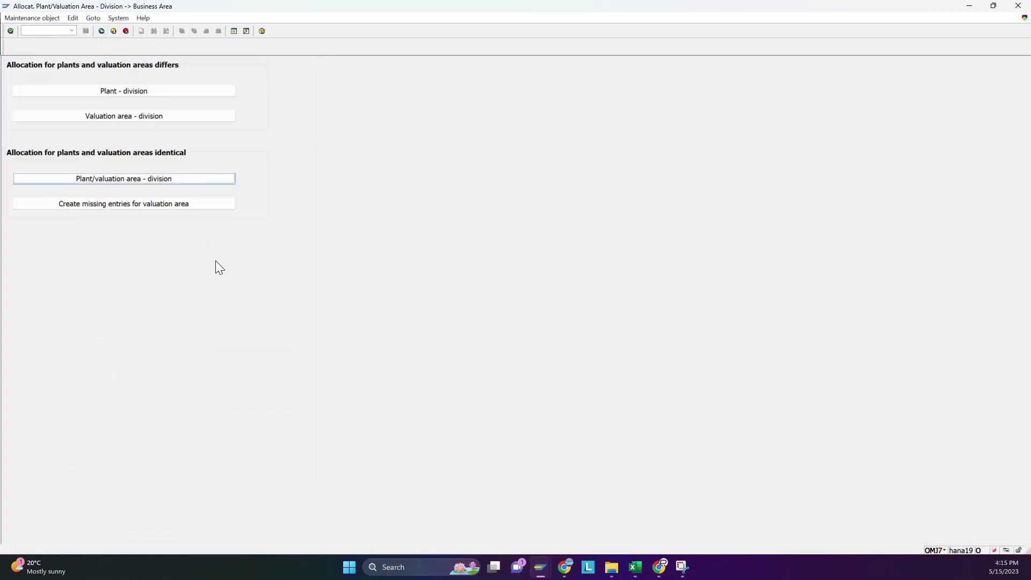
# In SPRO, run Define Rules By Sales Area under Business Area Account Assignment.
pyautogui.click(102, 31)
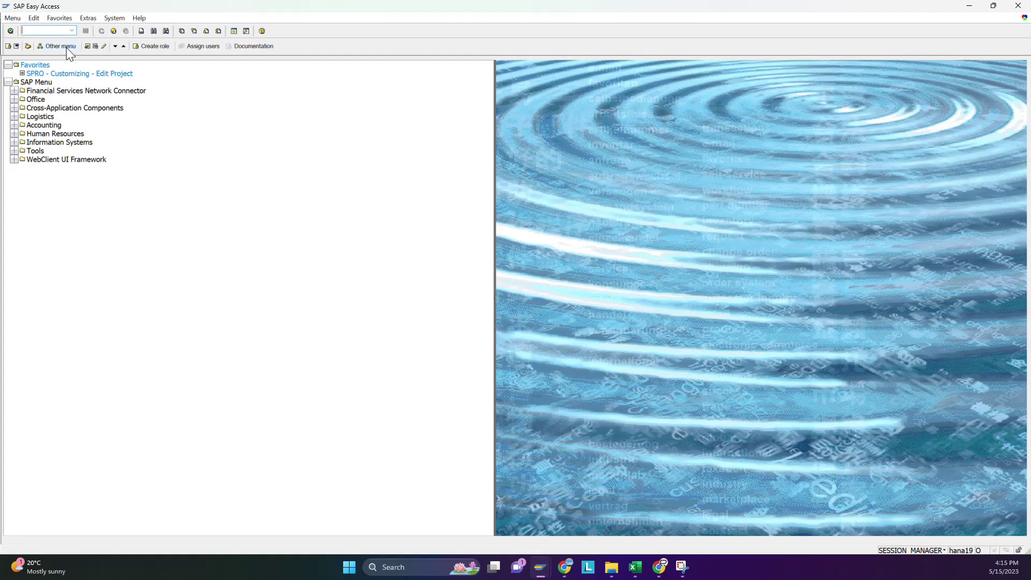
pyautogui.write('SPRO')
pyautogui.press('Return')
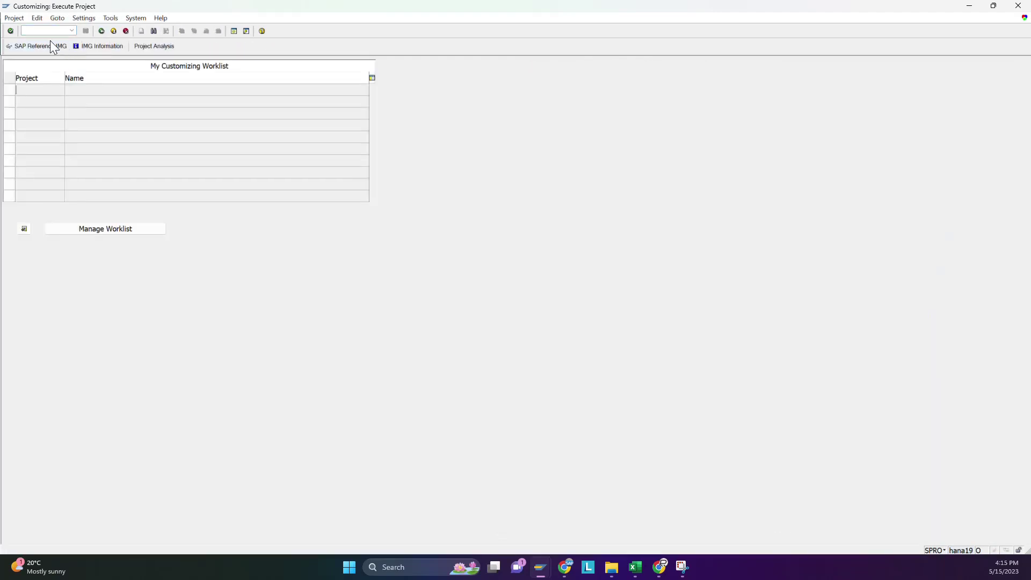
pyautogui.click(51, 46)
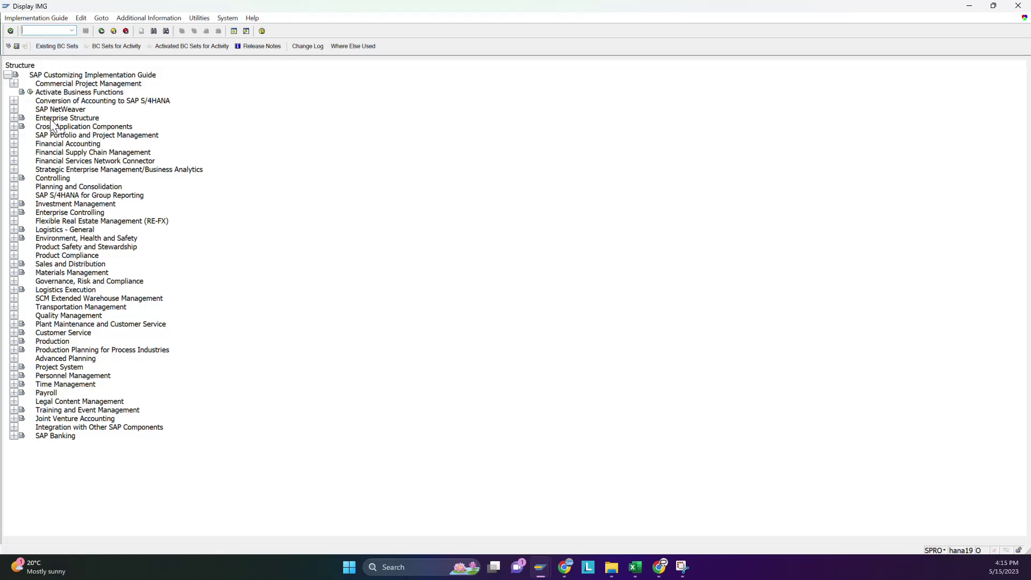
pyautogui.click(14, 118)
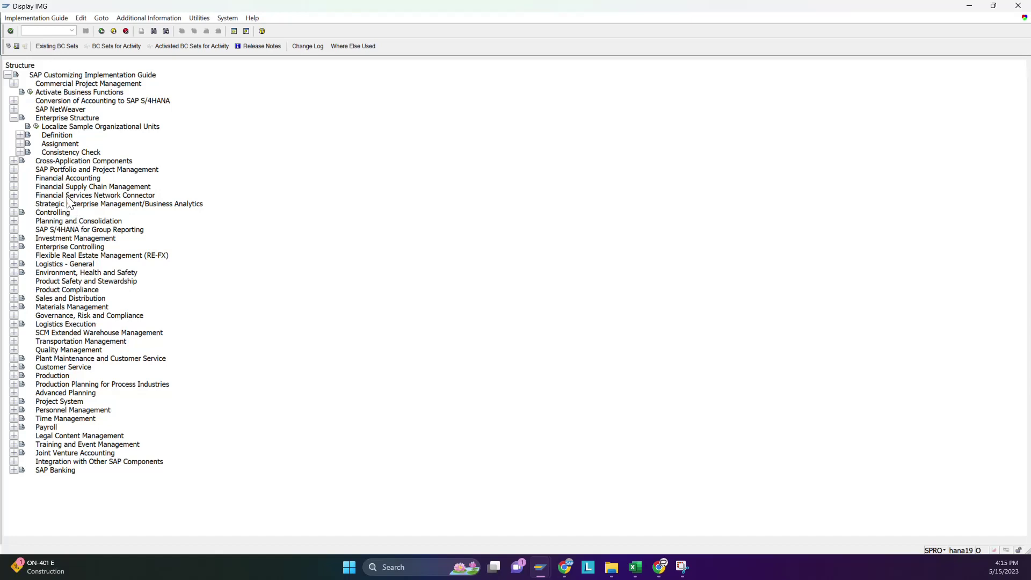
pyautogui.click(18, 144)
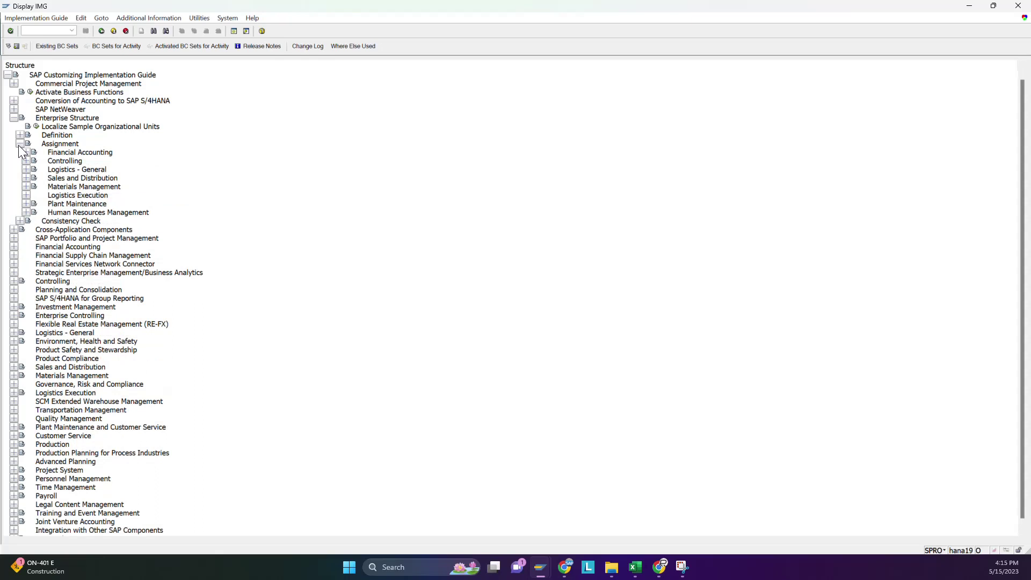
pyautogui.click(26, 178)
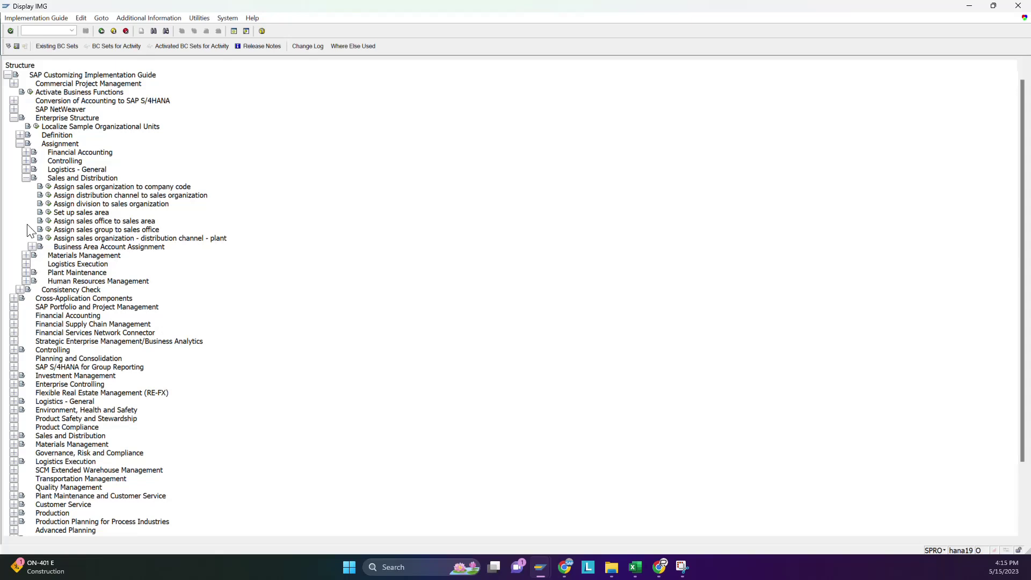
pyautogui.click(32, 247)
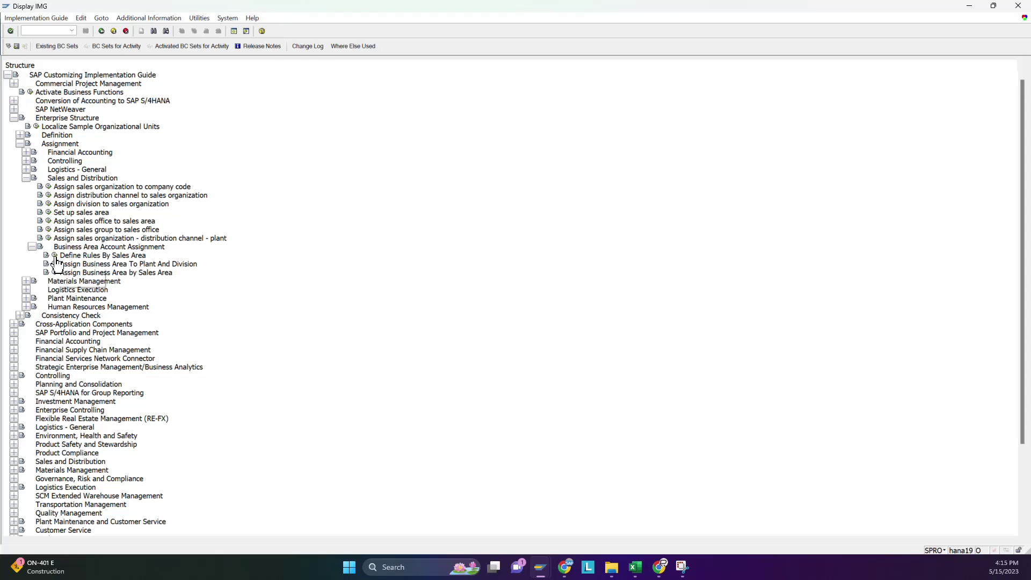
pyautogui.click(55, 257)
pyautogui.click(118, 307)
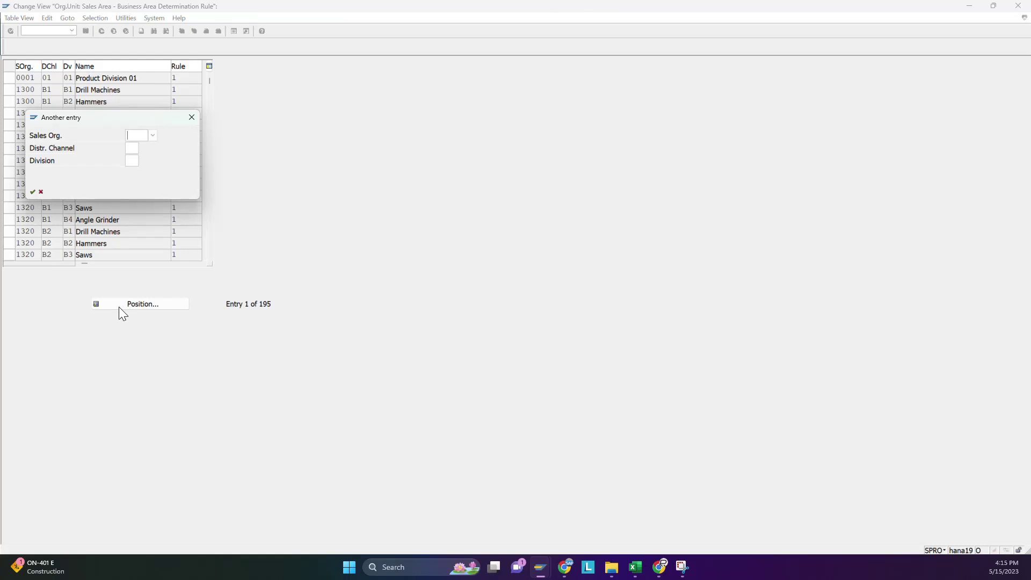
# Jump to sales area P1/P1/P1 in the rule table.
pyautogui.write('P1')
pyautogui.press('Tab')
pyautogui.write('P1')
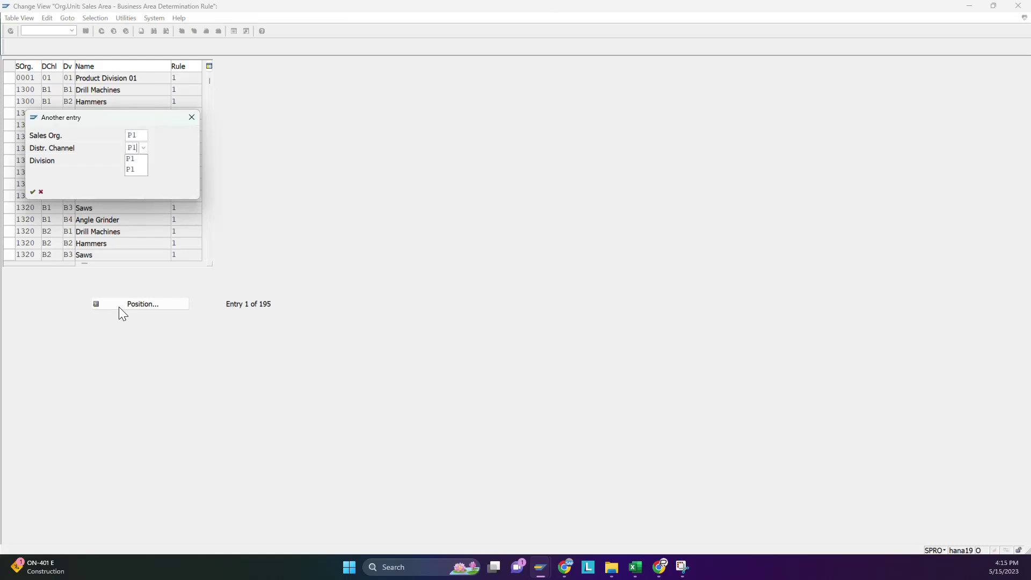
pyautogui.press('Tab')
pyautogui.write('P1')
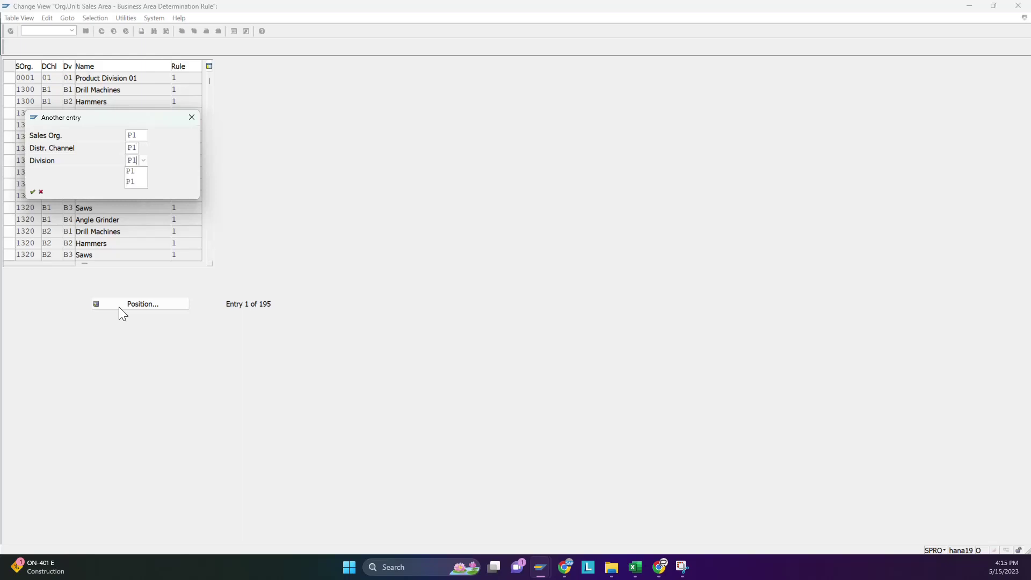
pyautogui.press('Return')
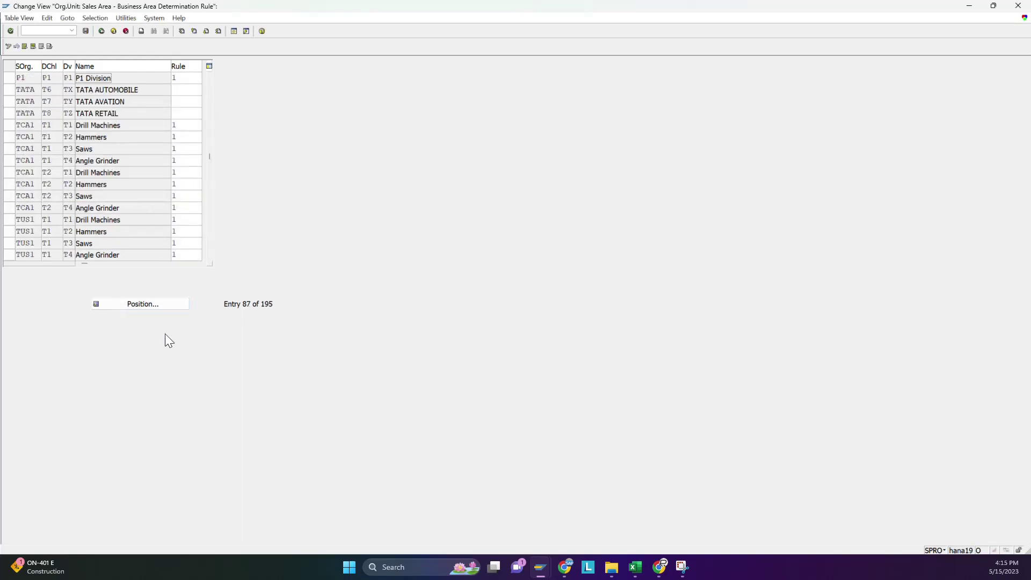
# Give sales area P1/P1/P1 rule 001 (determination from plant/division) and save.
pyautogui.click(194, 78)
pyautogui.click(204, 79)
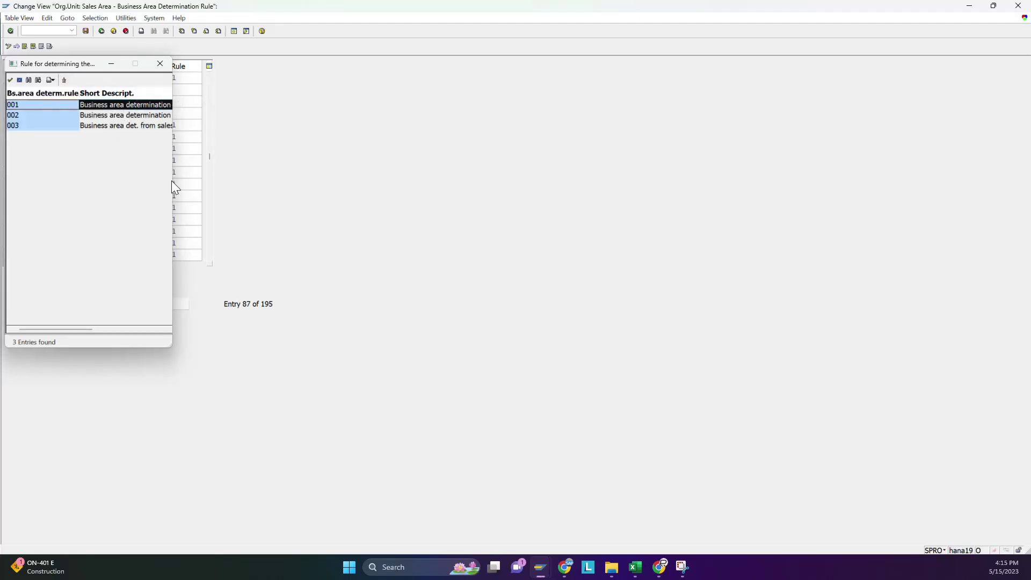
pyautogui.moveTo(171, 180); pyautogui.dragTo(515, 196)
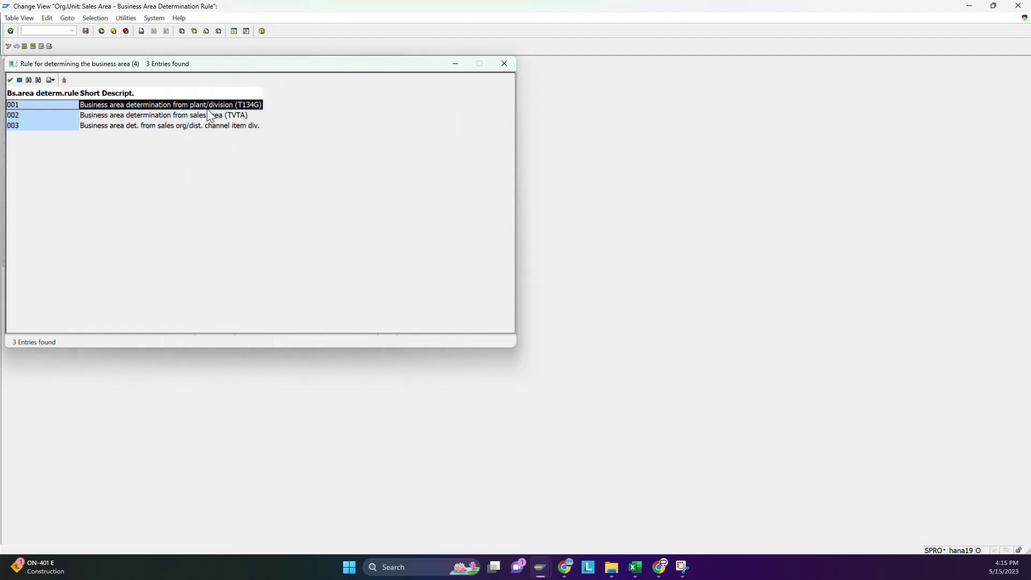
pyautogui.click(9, 79)
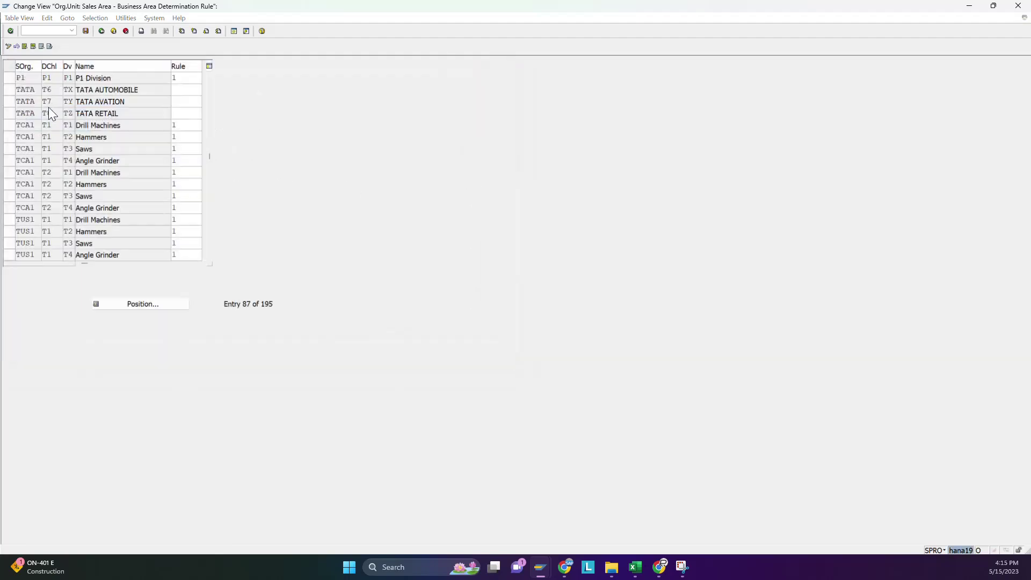
pyautogui.click(85, 31)
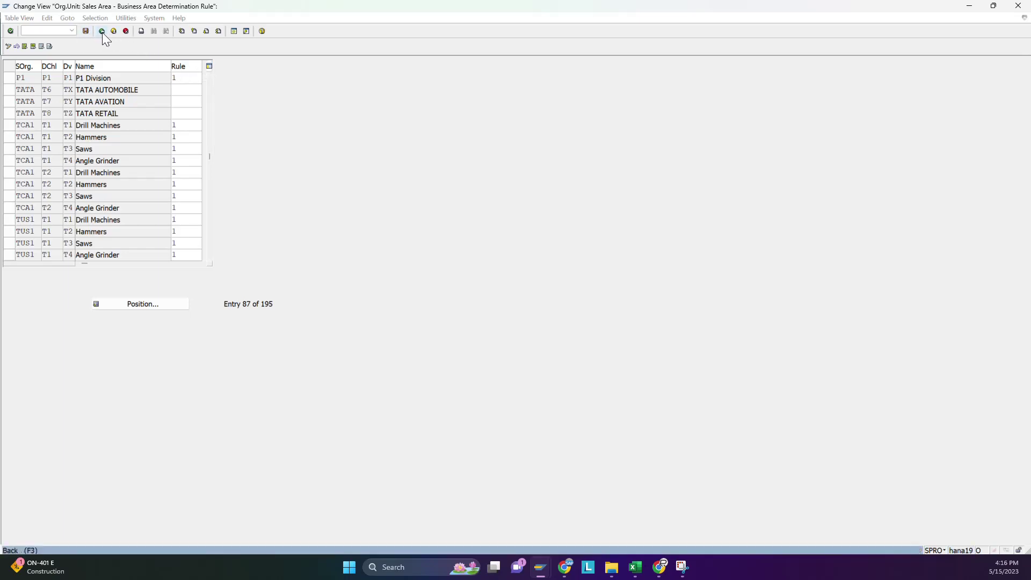
pyautogui.click(101, 31)
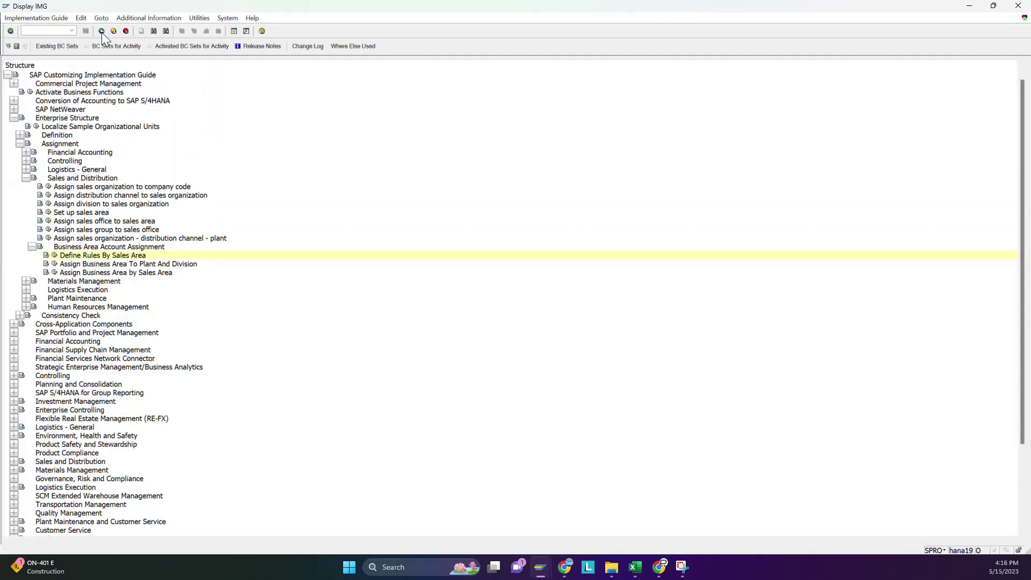
# Check in Assign Business Area To Plant And Division that plant P1/division P1 maps to P1.
pyautogui.click(54, 264)
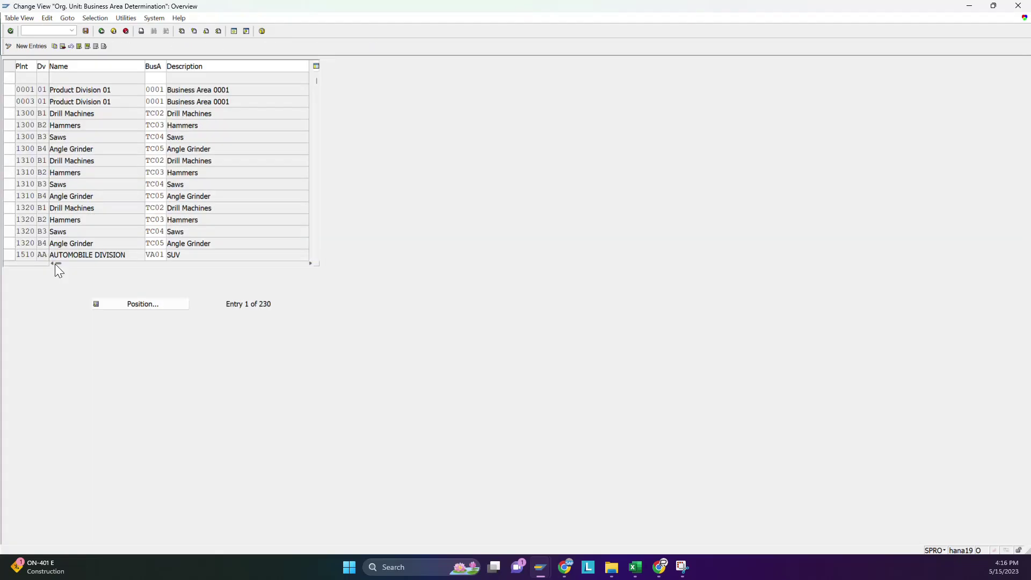
pyautogui.click(129, 306)
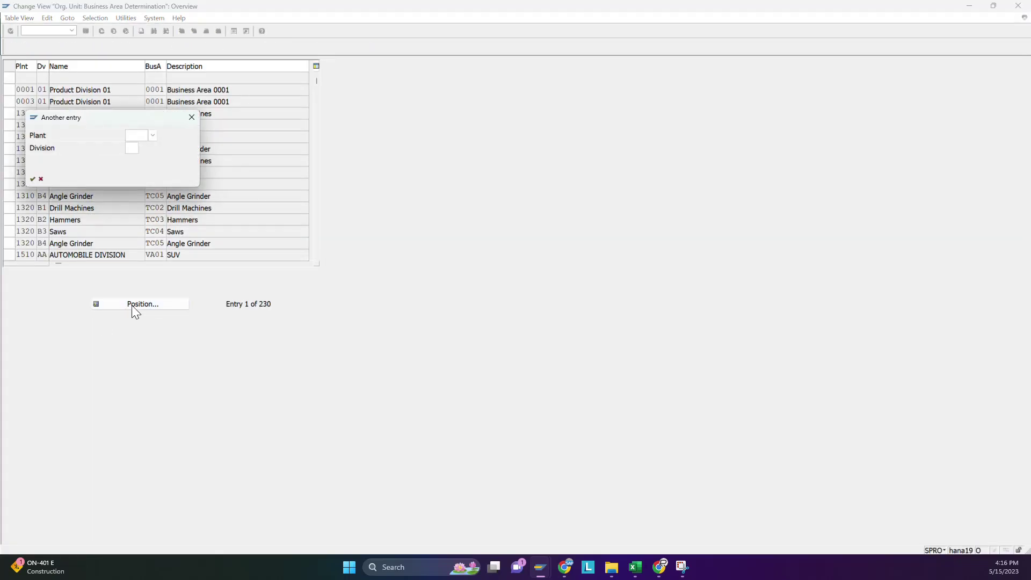
pyautogui.write('P1')
pyautogui.press('Tab')
pyautogui.press('F4')
pyautogui.press('Return')
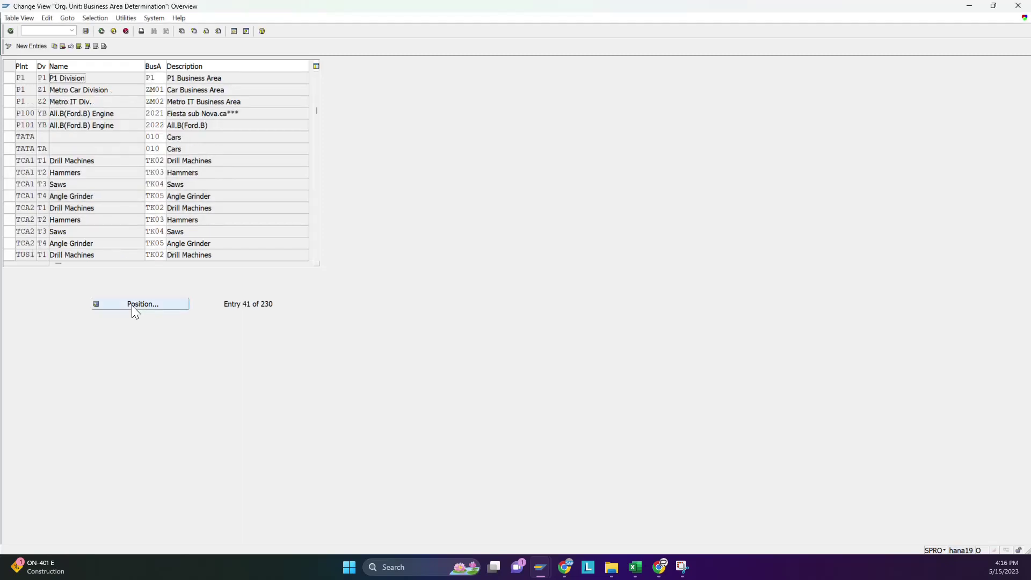
pyautogui.click(101, 32)
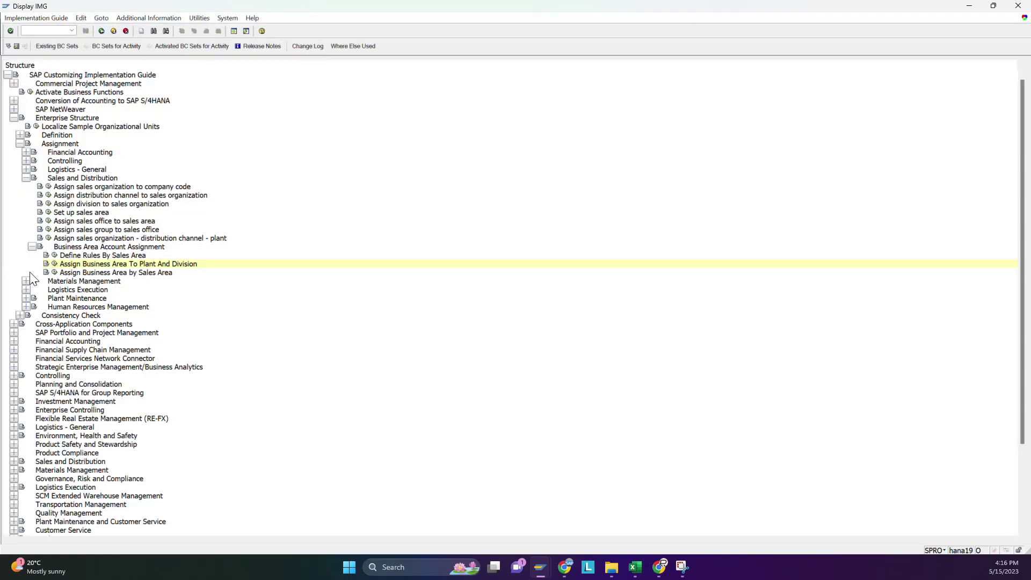
# Recheck the Define Rules By Sales Area table, then return to SAP Easy Access with /N.
pyautogui.click(56, 254)
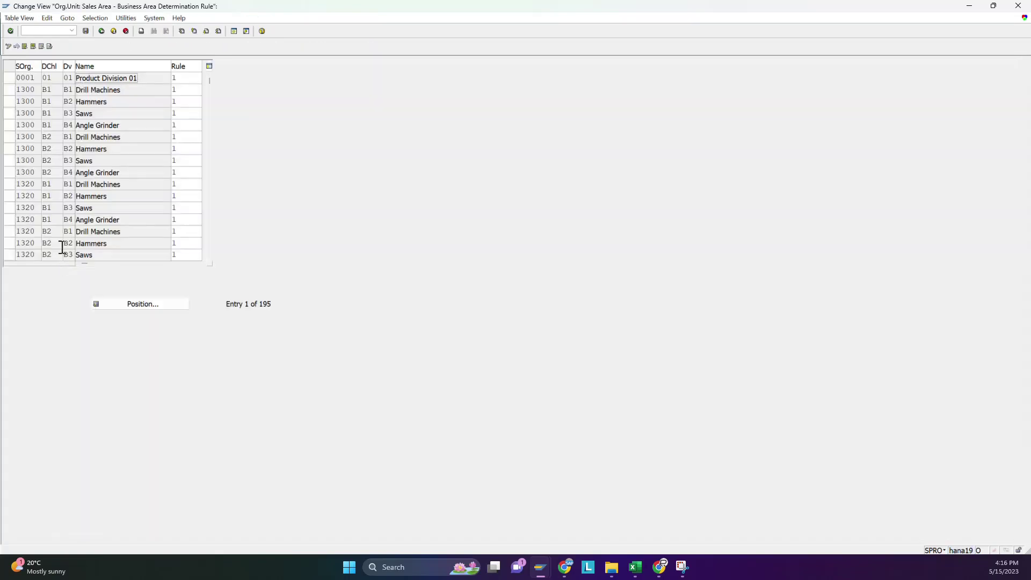
pyautogui.click(191, 79)
pyautogui.click(53, 31)
pyautogui.write('/')
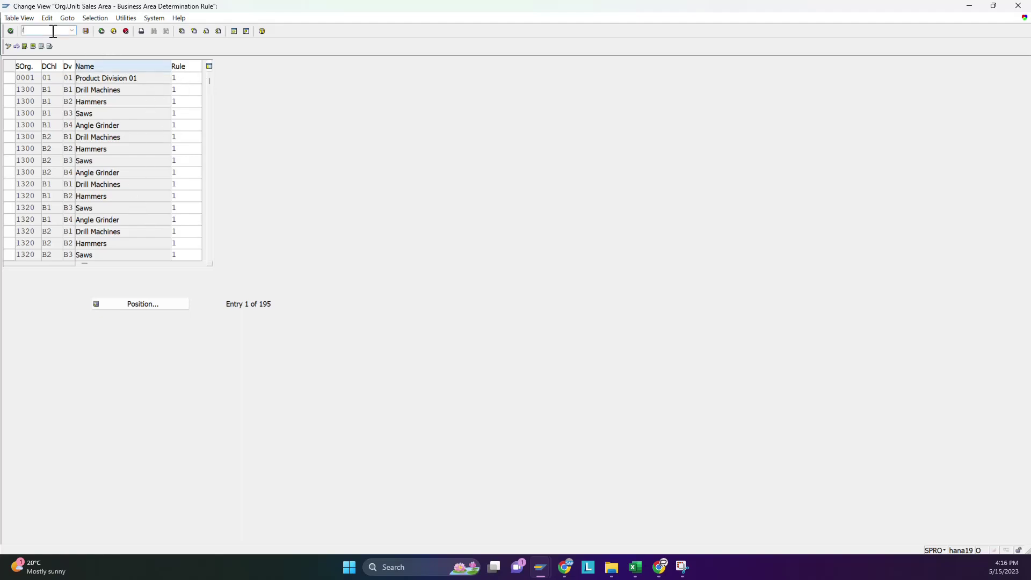
pyautogui.write('N')
pyautogui.press('Return')
# Start a new inquiry with VA11, keeping type IN and the P1 sales area.
pyautogui.write('VA11')
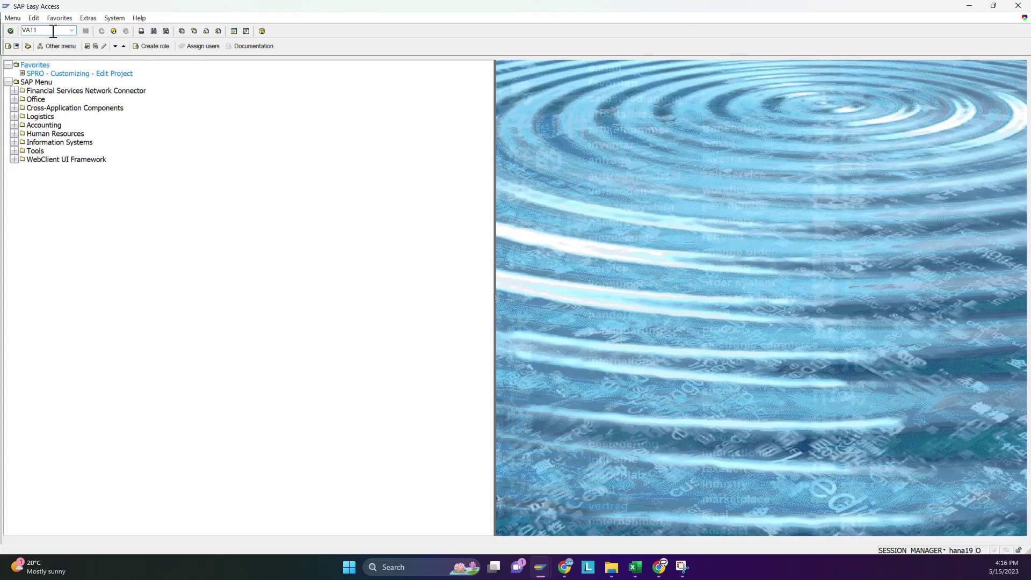
pyautogui.press('Return')
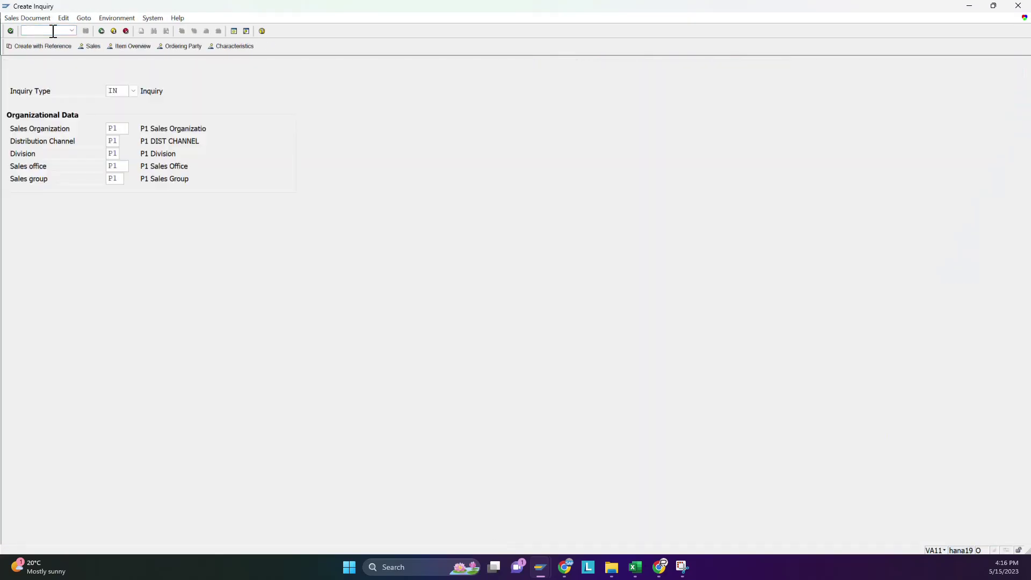
pyautogui.press('Return')
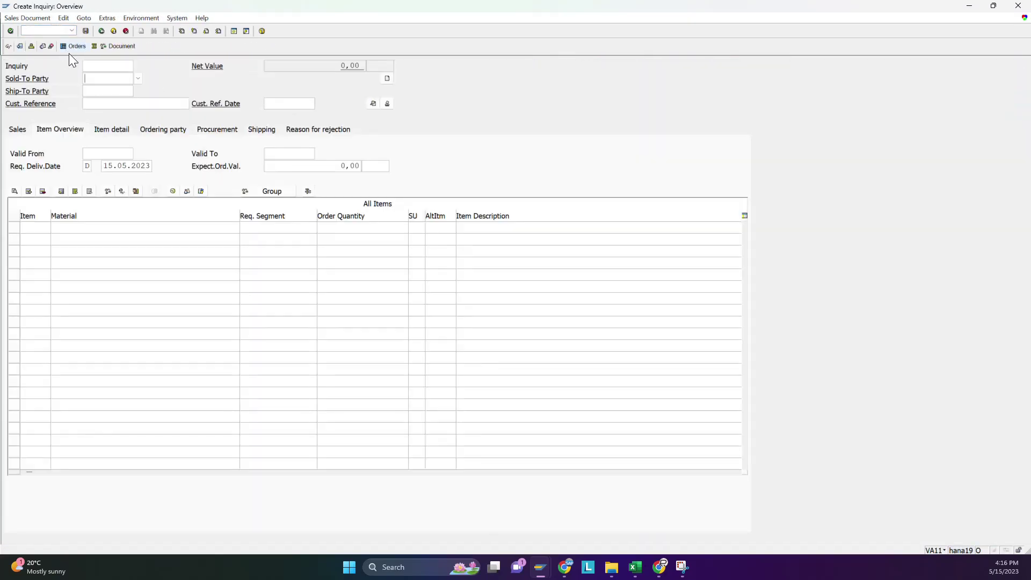
# Fill in the sold-to and ship-to parties with the same customer from the suggestion list.
pyautogui.write('10')
pyautogui.press('Down')
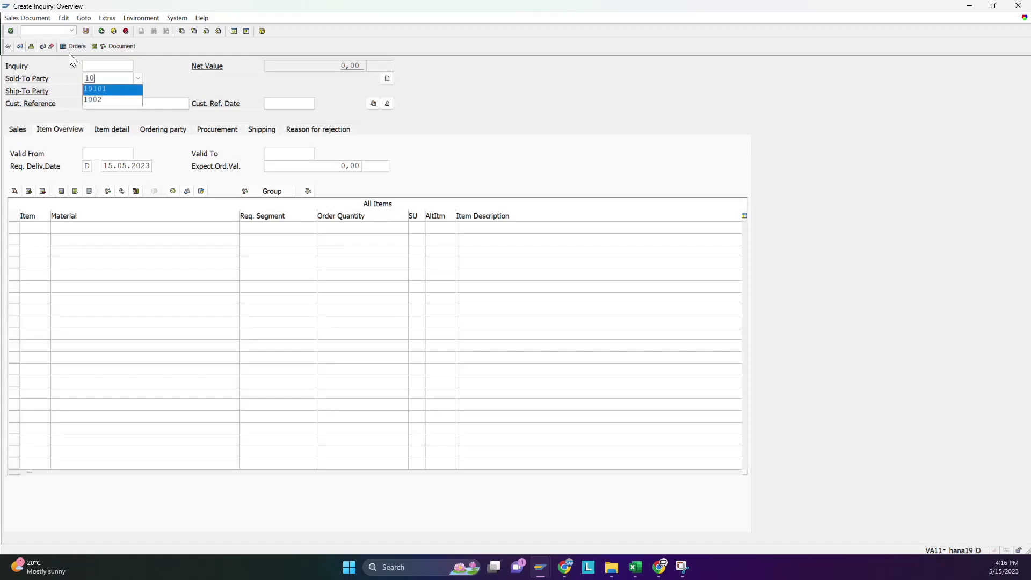
pyautogui.press('Return')
pyautogui.press('Tab')
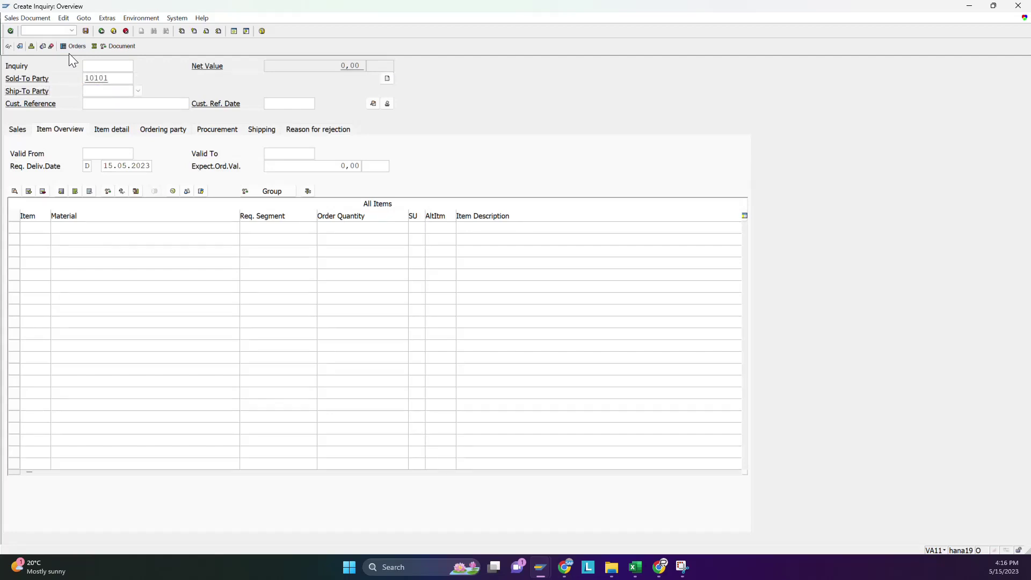
pyautogui.write('10')
pyautogui.press('Down')
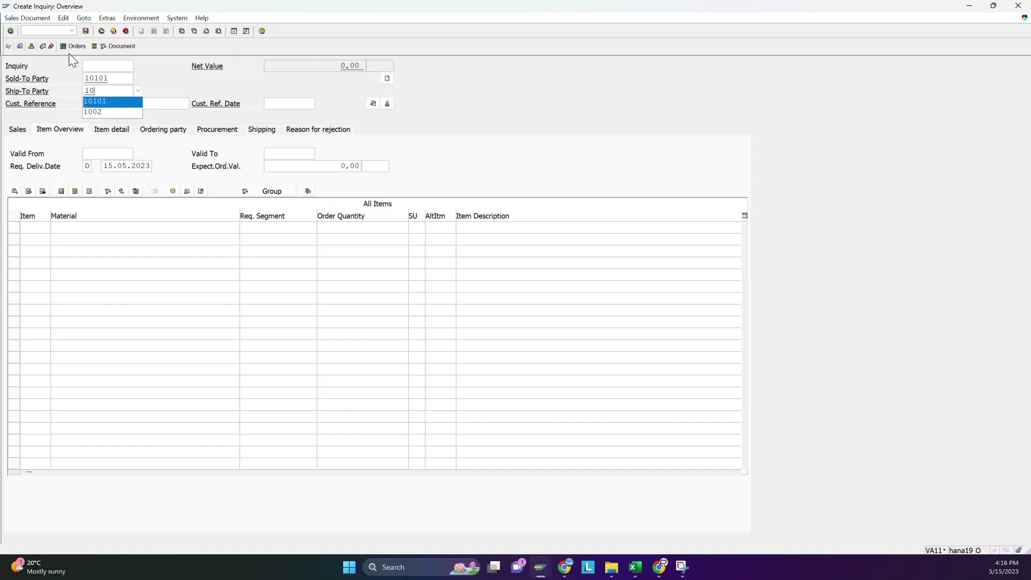
pyautogui.press('Return')
pyautogui.press('Return')
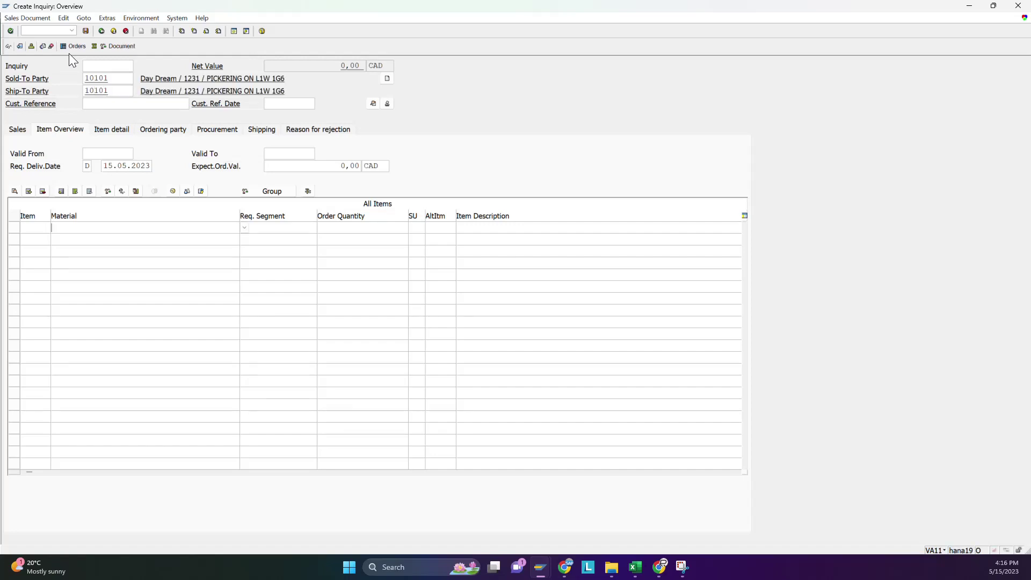
# Add an item for material 3097 (P1 Sugar Raw Material) with quantity 10.
pyautogui.write('10101')
pyautogui.press('BackSpace')
pyautogui.press('BackSpace')
pyautogui.press('BackSpace')
pyautogui.press('BackSpace')
pyautogui.press('BackSpace')
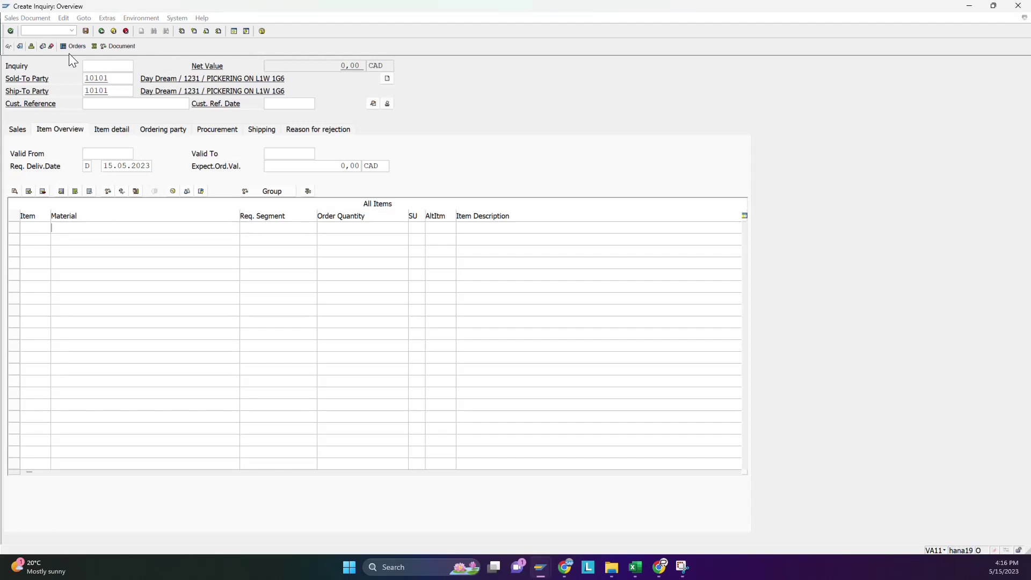
pyautogui.write('3097')
pyautogui.press('Tab')
pyautogui.press('Tab')
pyautogui.write('10')
pyautogui.press('Return')
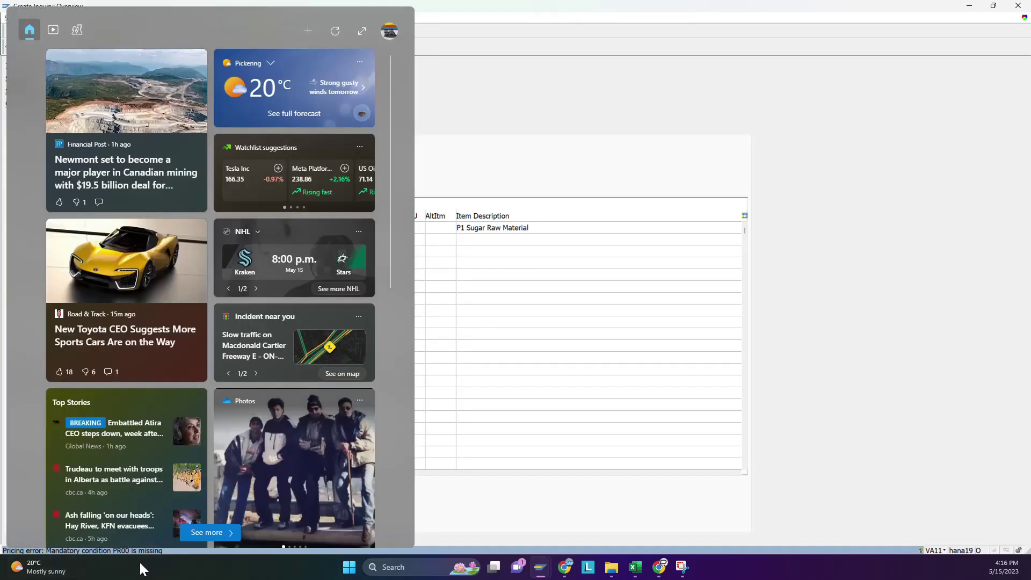
pyautogui.click(636, 455)
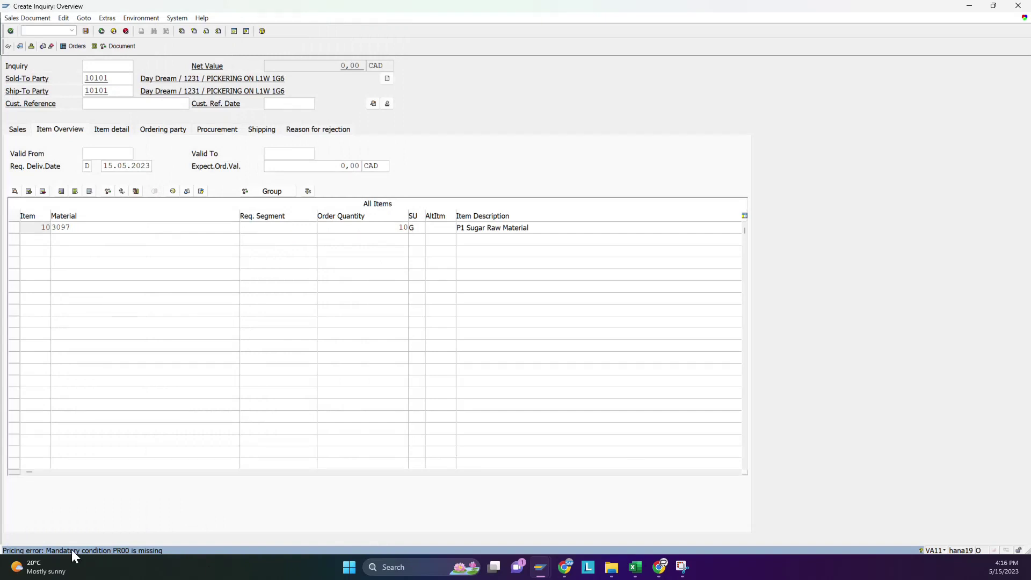